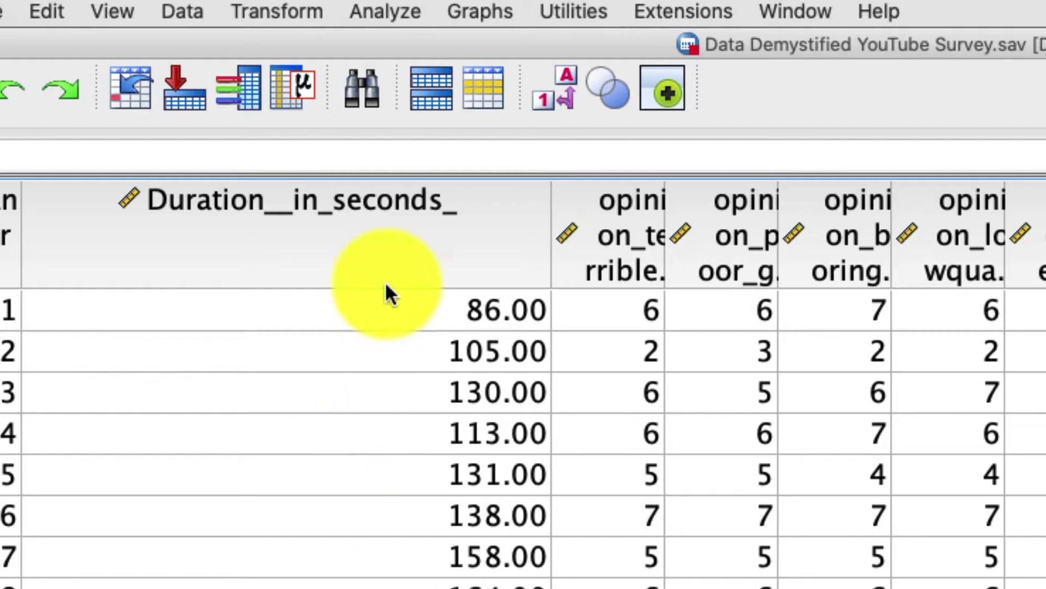
# Step: Run Descriptives on Duration (in seconds) with kurtosis and skewness added to the statistics
pyautogui.click(390, 17)
pyautogui.moveTo(403, 51)
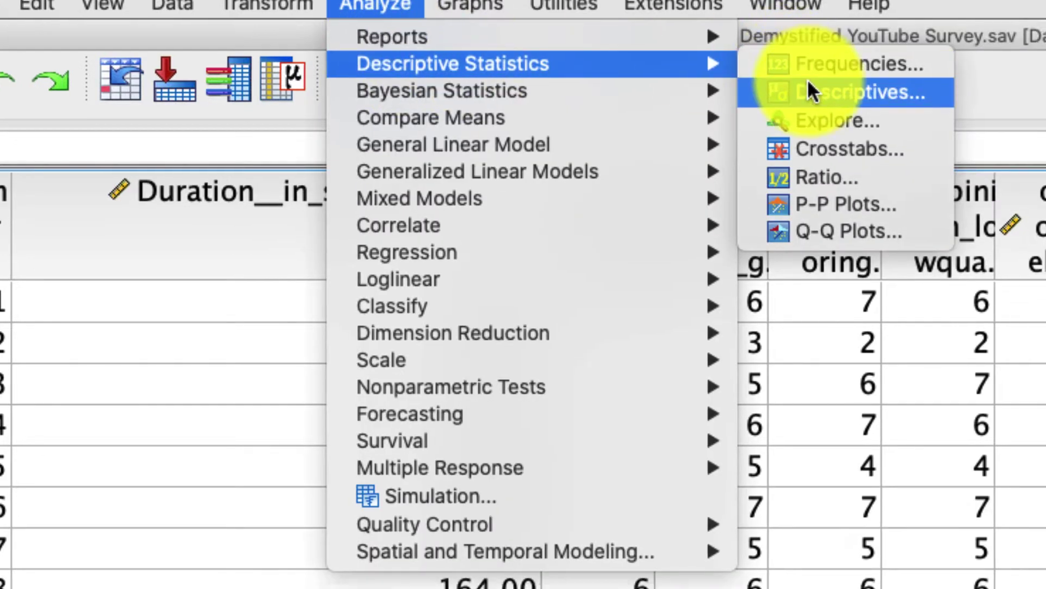
pyautogui.click(817, 92)
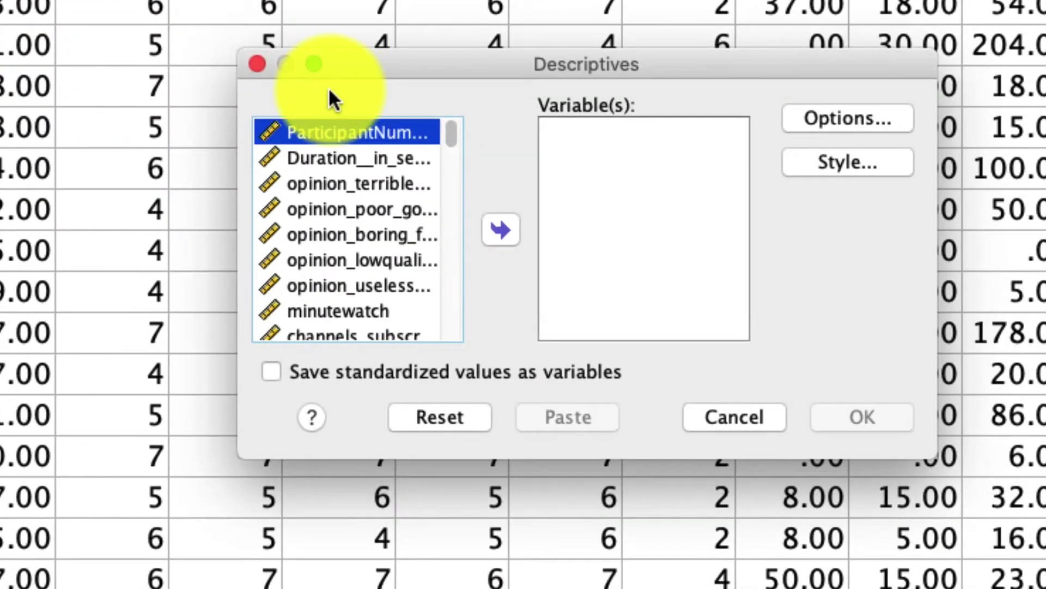
pyautogui.click(352, 158)
pyautogui.click(515, 228)
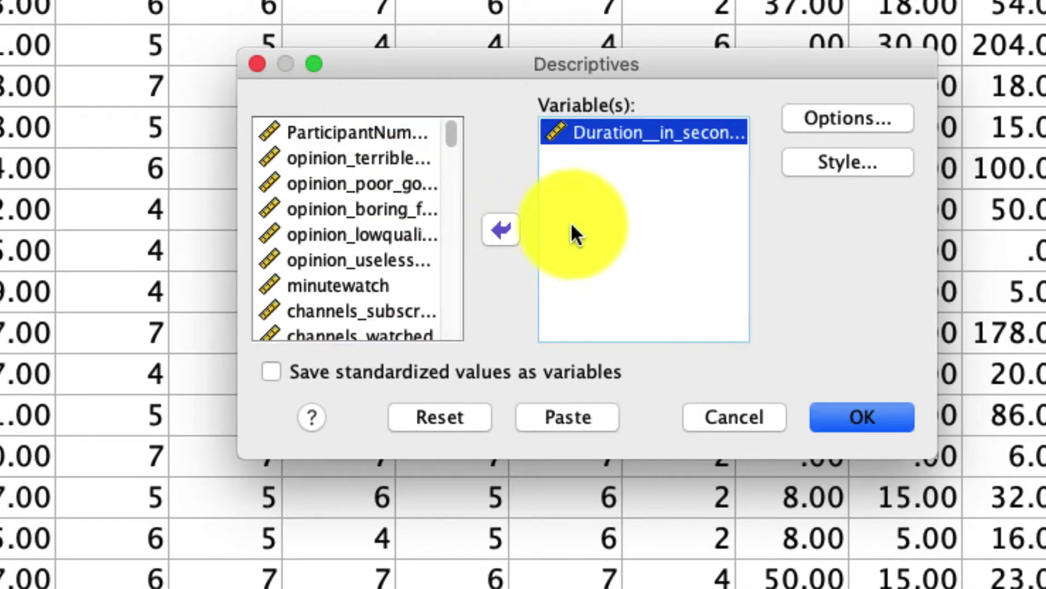
pyautogui.click(880, 116)
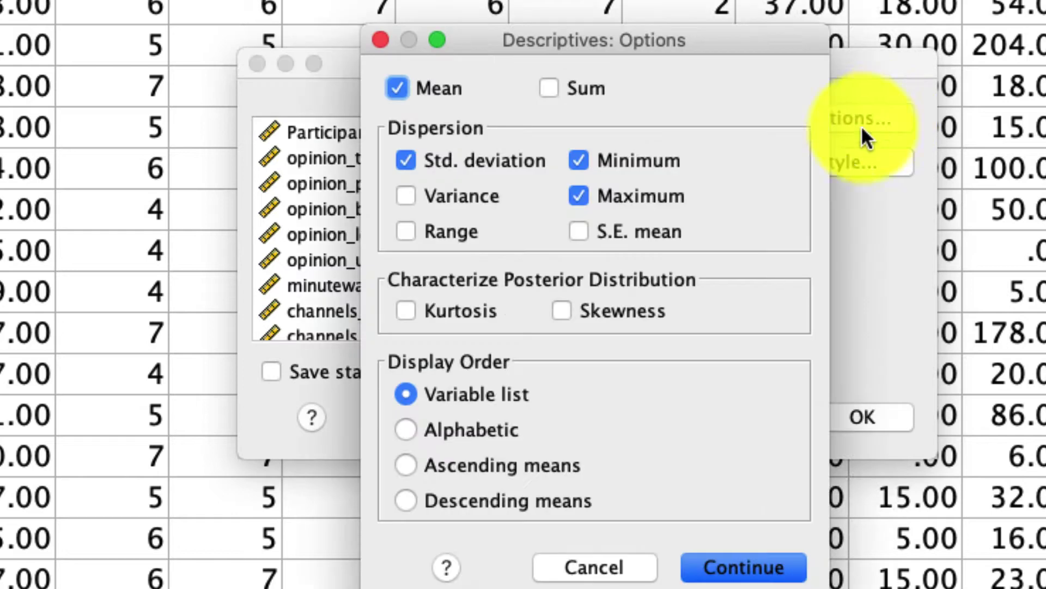
pyautogui.click(479, 311)
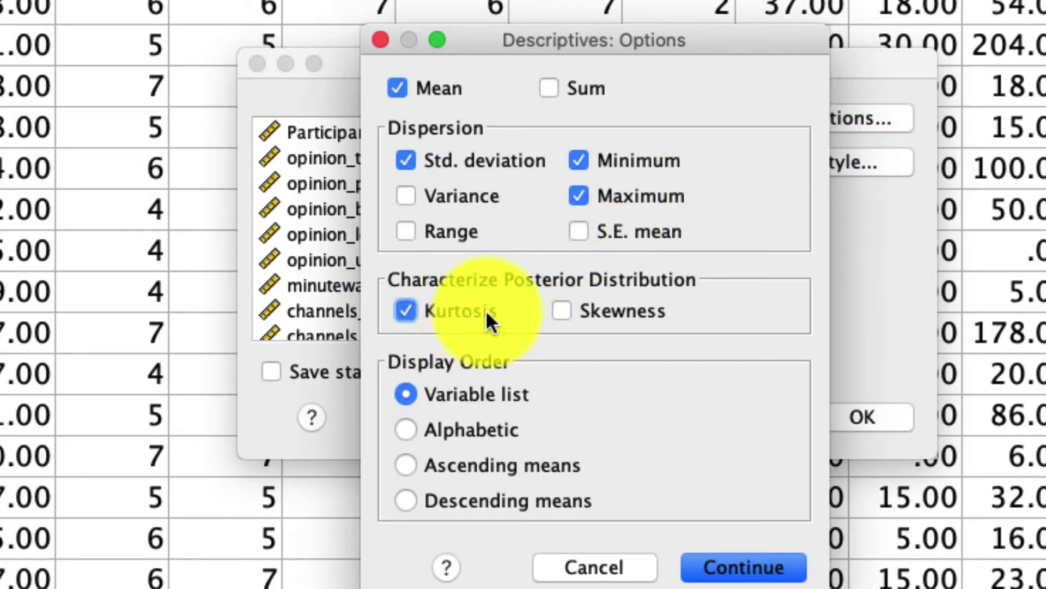
pyautogui.click(639, 301)
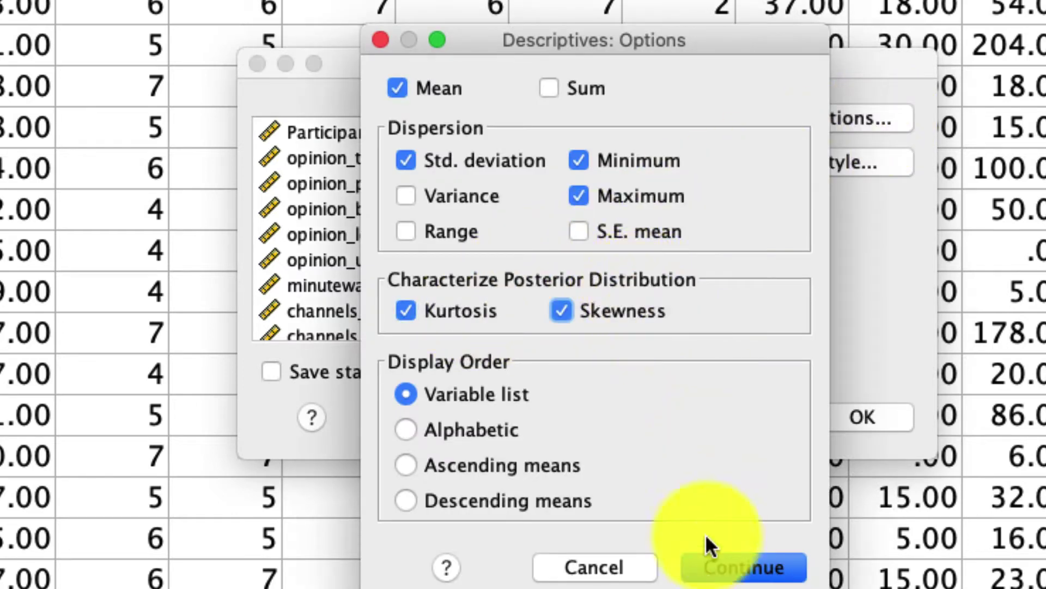
pyautogui.click(747, 567)
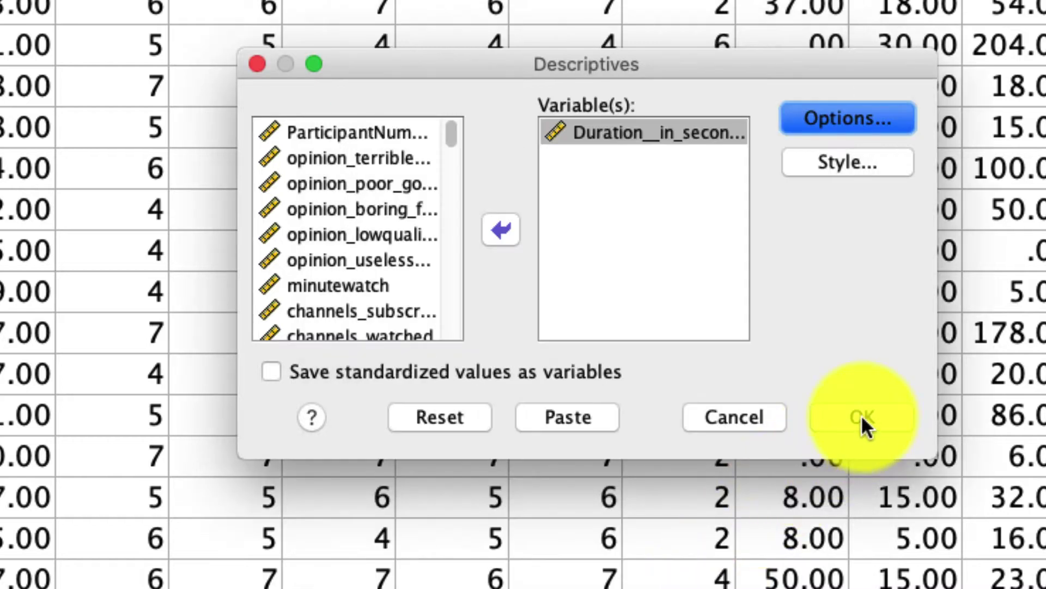
pyautogui.click(859, 420)
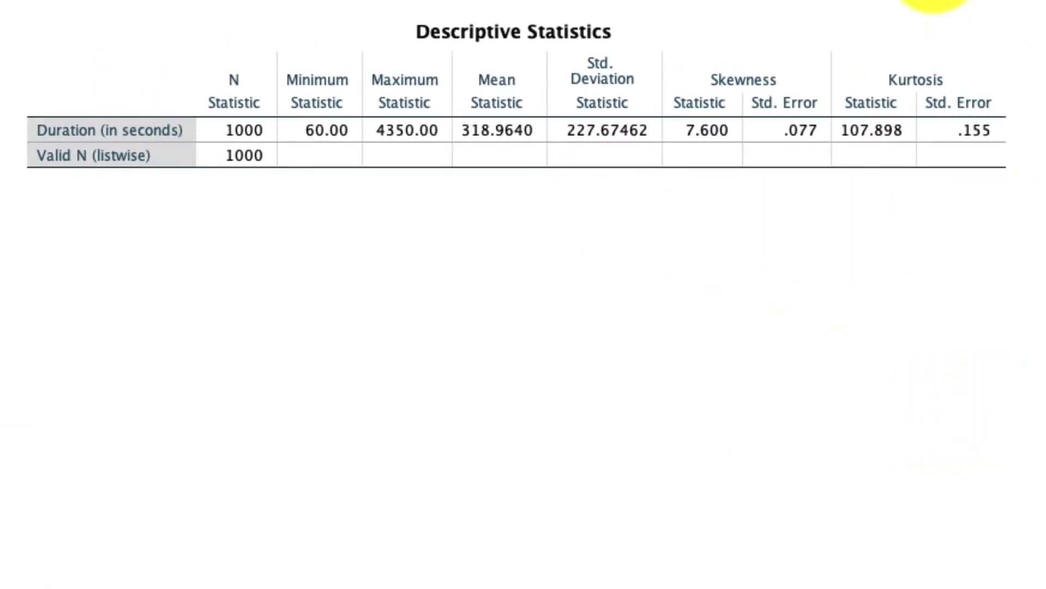
pyautogui.click(619, 148)
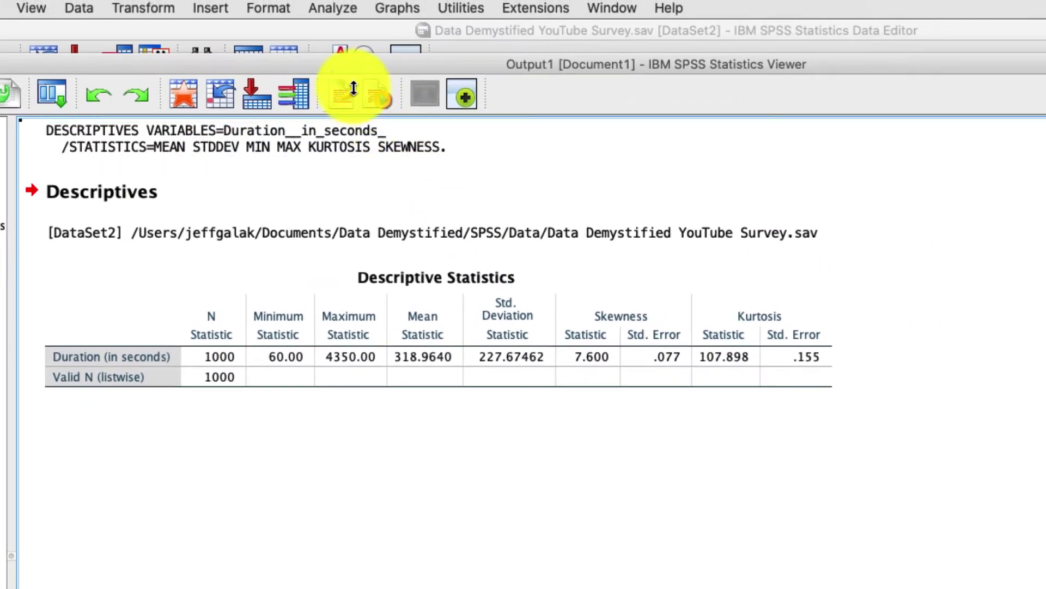
# Step: Explore Duration with a histogram, stem-and-leaf turned off and boxplots set to None
pyautogui.click(343, 9)
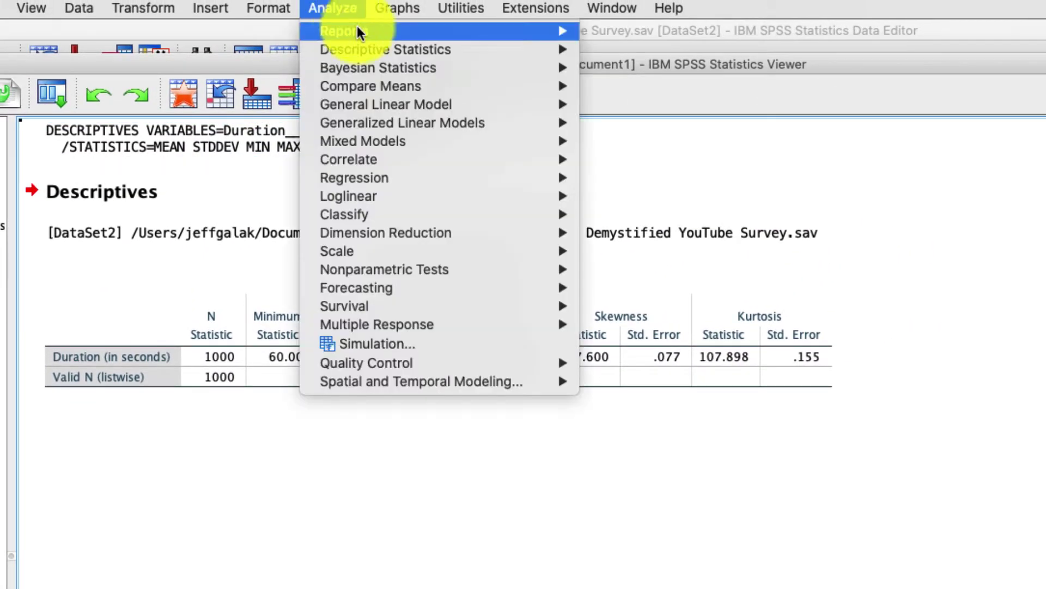
pyautogui.moveTo(384, 54)
pyautogui.click(648, 87)
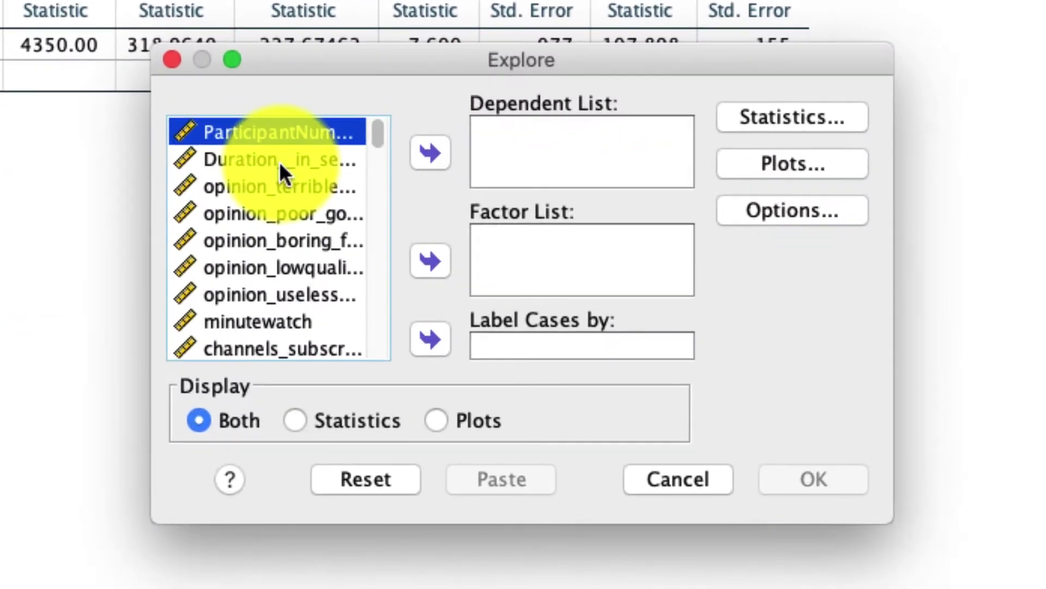
pyautogui.click(279, 161)
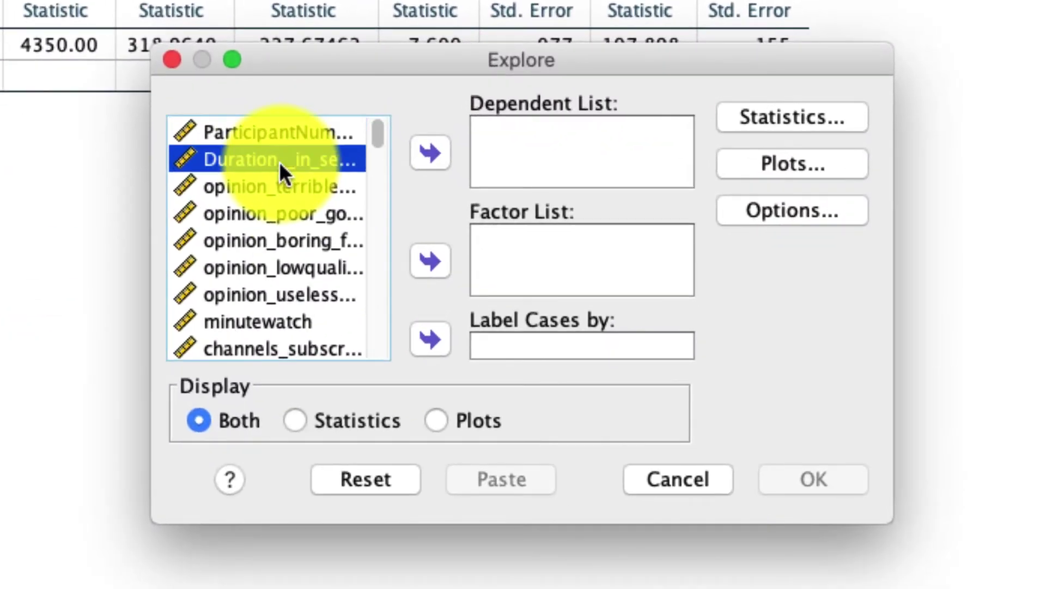
pyautogui.click(434, 156)
pyautogui.click(802, 169)
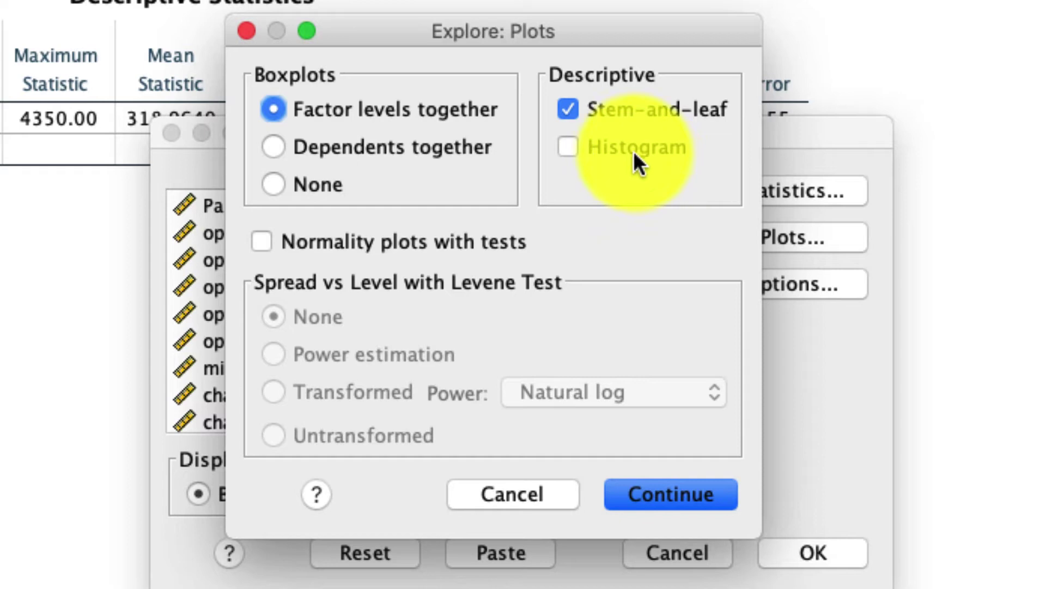
pyautogui.click(631, 133)
pyautogui.click(622, 96)
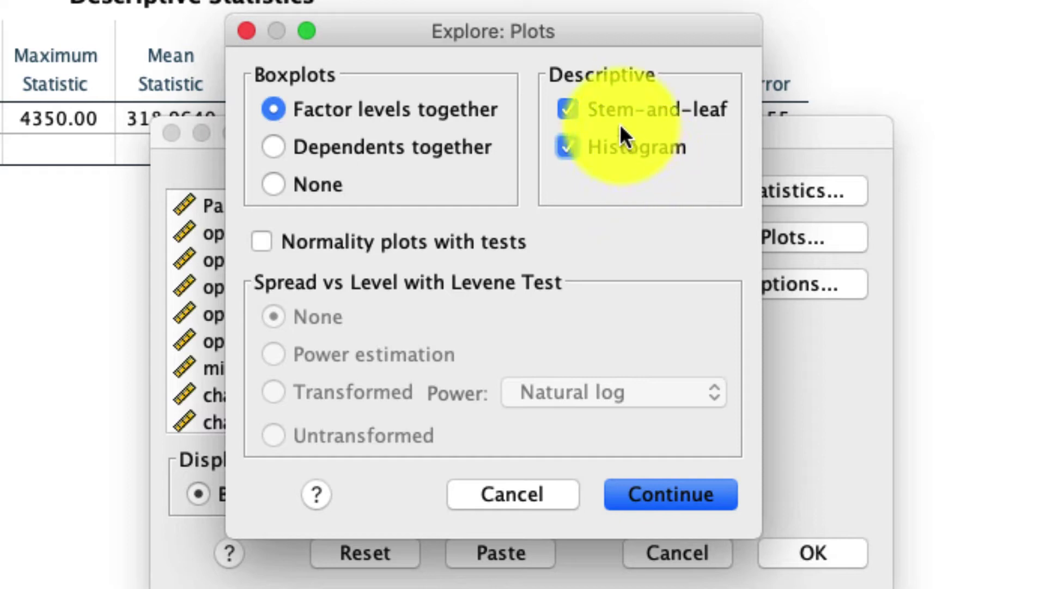
pyautogui.click(273, 183)
pyautogui.click(728, 494)
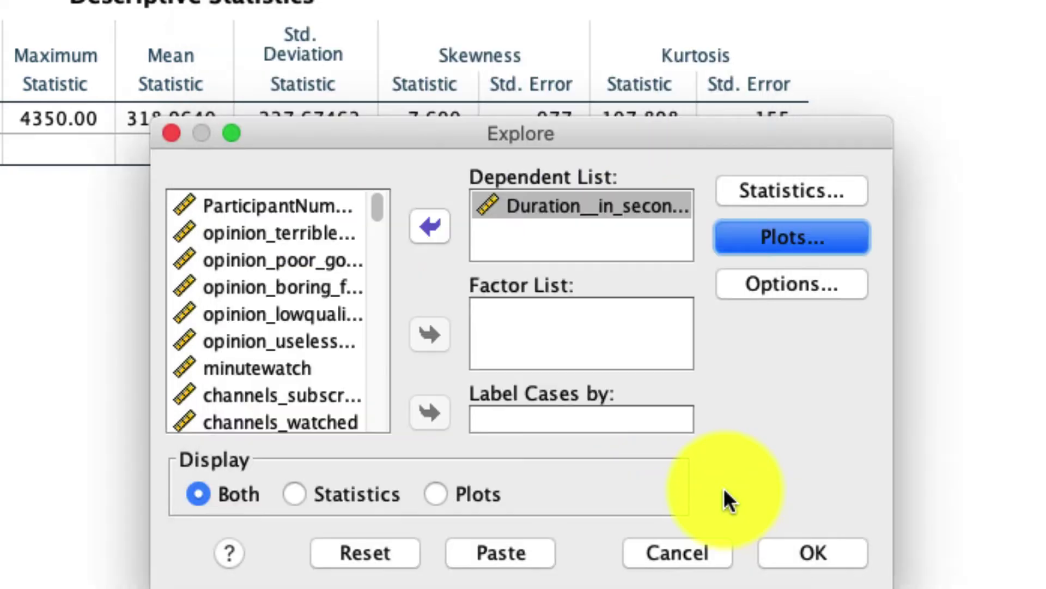
pyautogui.click(799, 551)
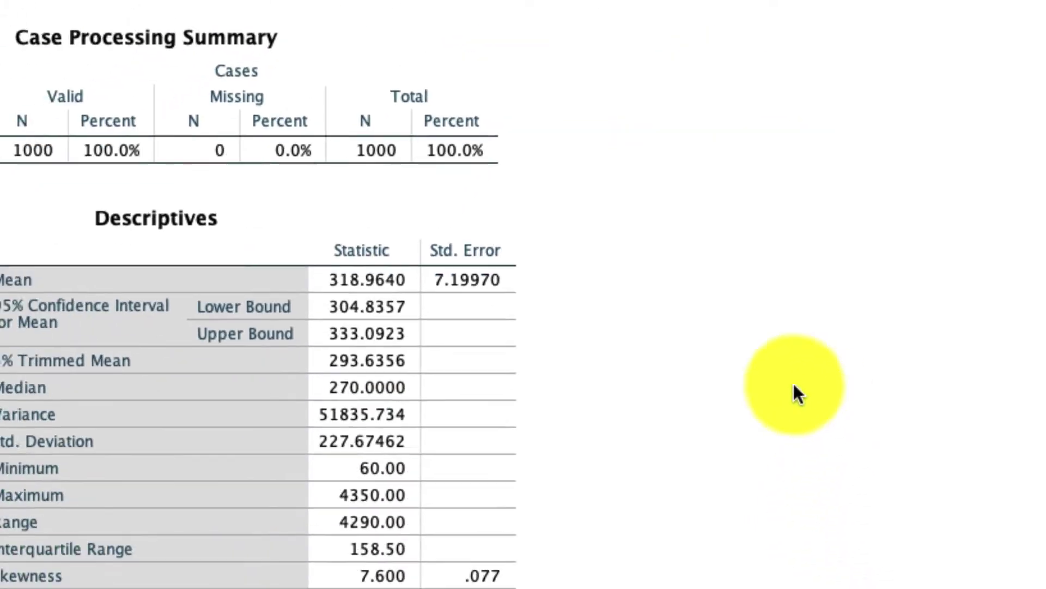
# Step: Scroll down to the Duration histogram in the output and select it for inspection
pyautogui.scroll(-5, 605, 206)
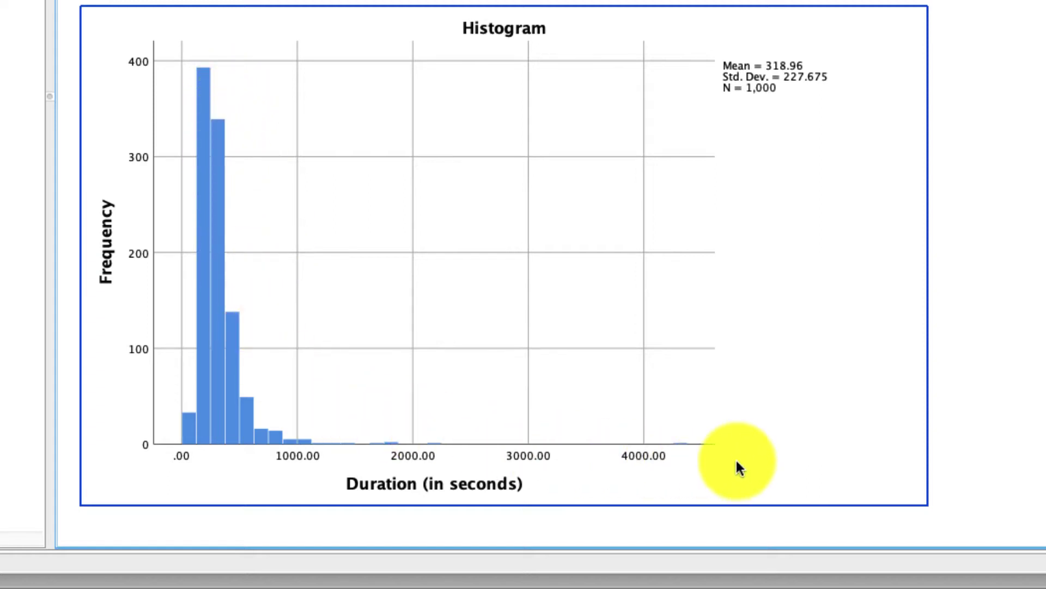
pyautogui.click(960, 267)
pyautogui.click(208, 129)
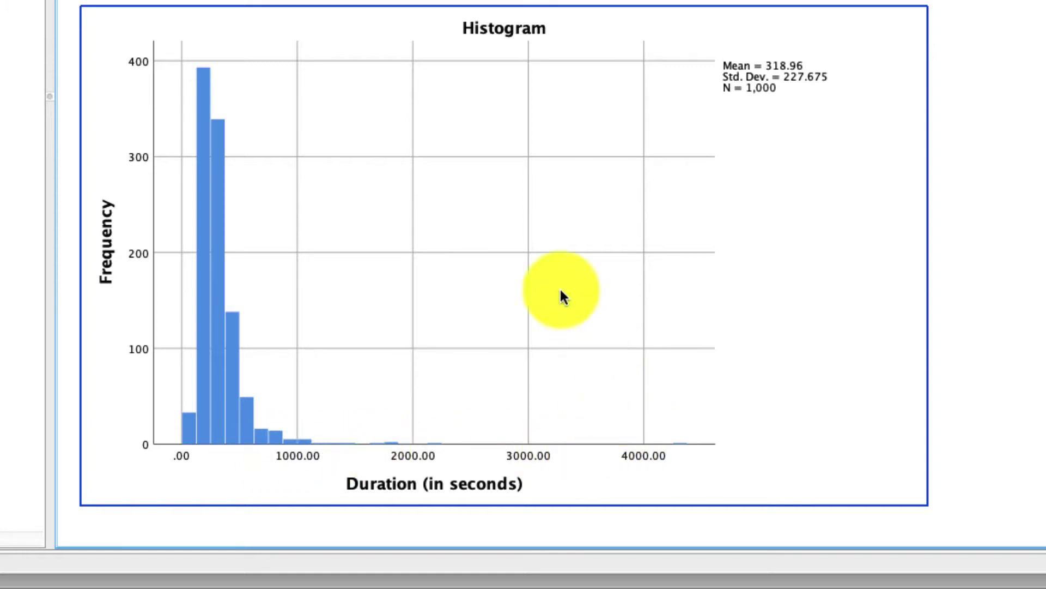
pyautogui.click(8, 160)
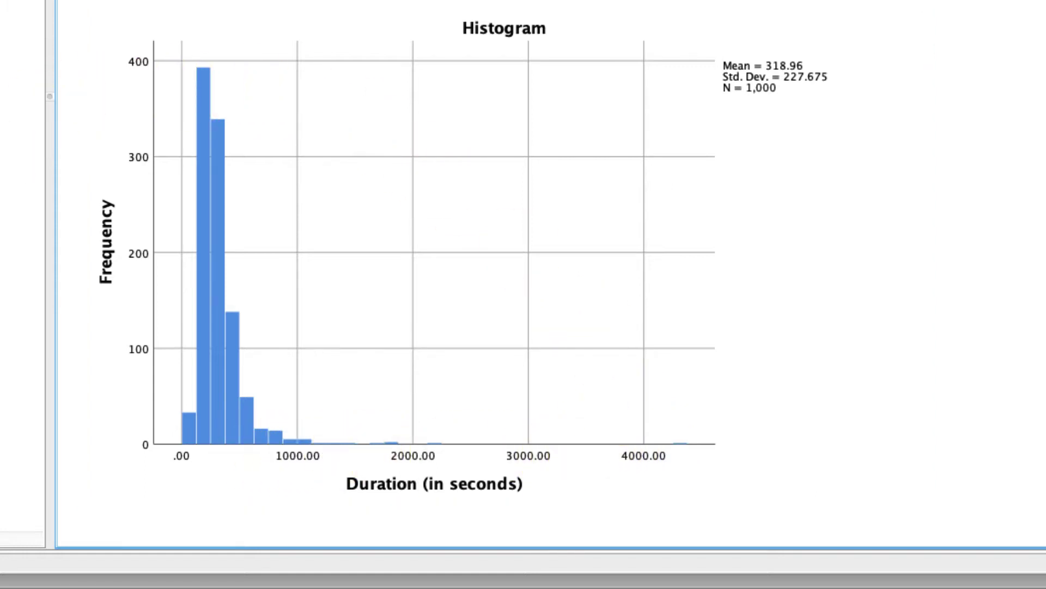
pyautogui.click(485, 510)
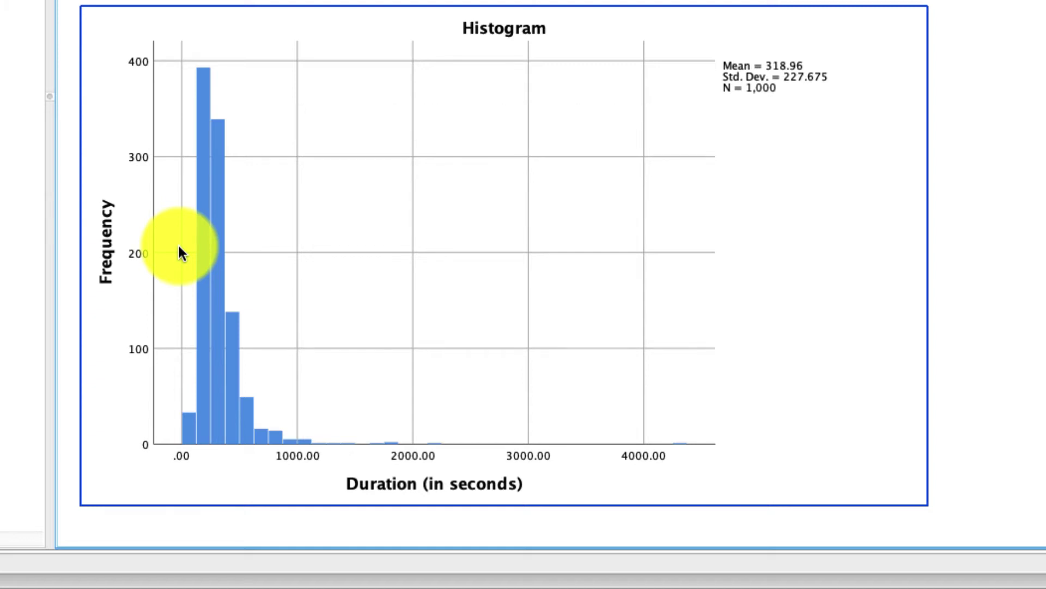
pyautogui.click(981, 93)
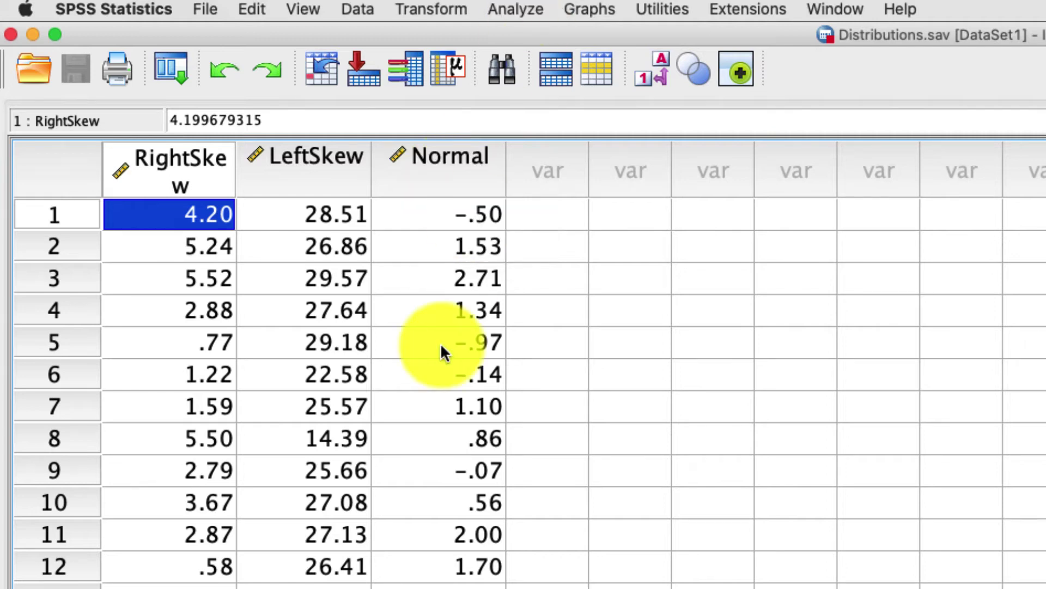
# Step: Run Descriptives with kurtosis and skewness for RightSkew, LeftSkew and Normal, then select the resulting table
pyautogui.click(516, 9)
pyautogui.moveTo(708, 56)
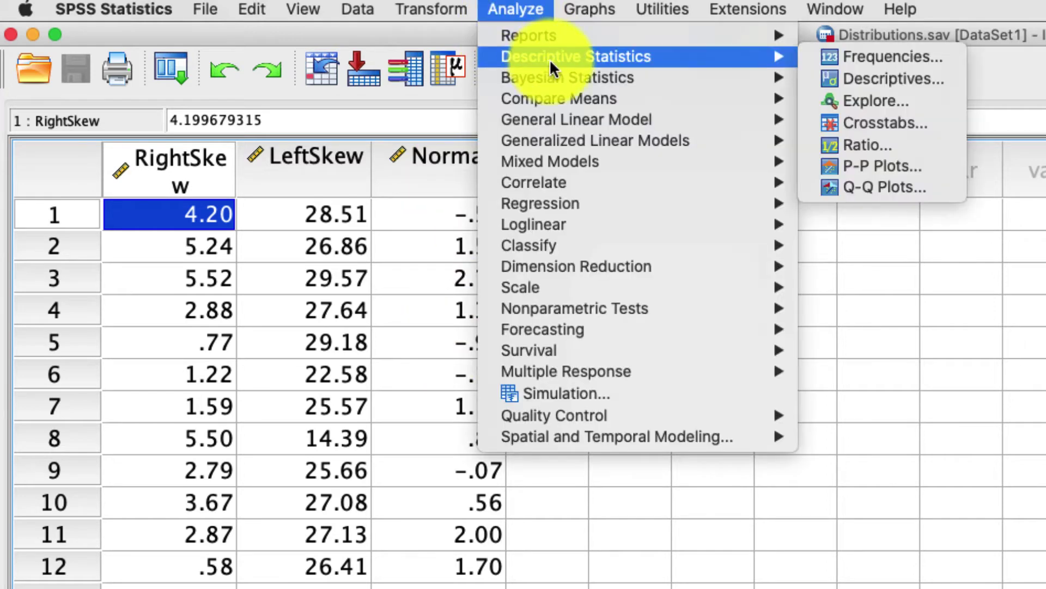
pyautogui.click(904, 80)
pyautogui.keyDown('shift'); pyautogui.click(380, 275); pyautogui.keyUp('shift')
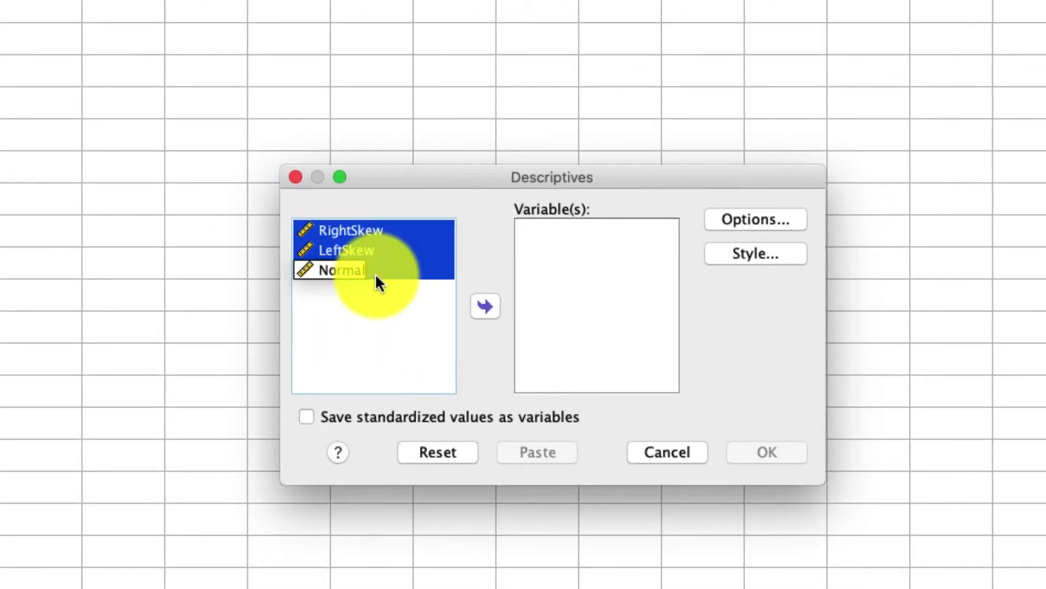
pyautogui.click(489, 308)
pyautogui.click(754, 219)
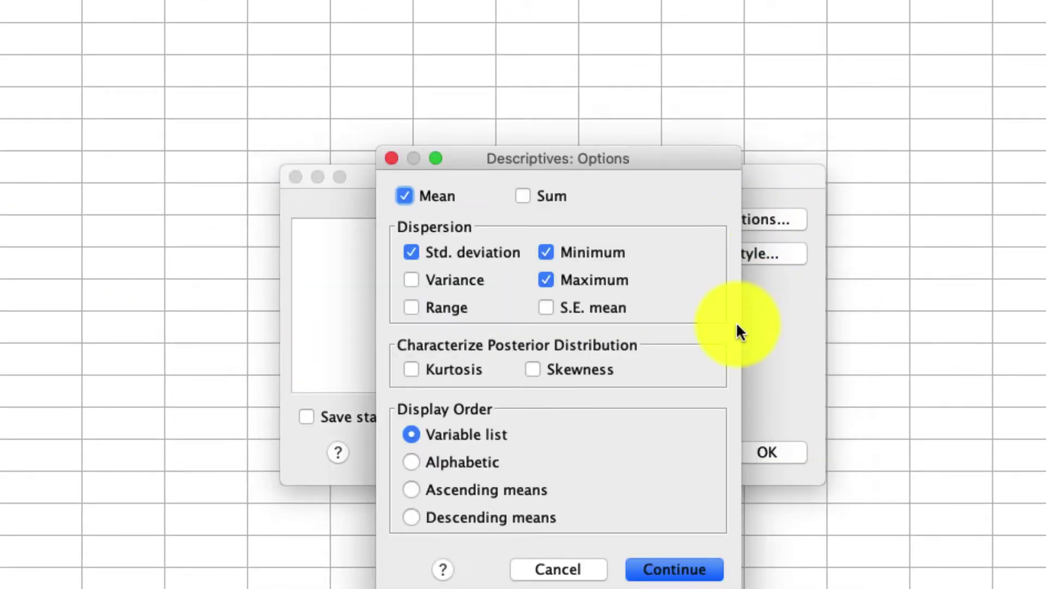
pyautogui.click(439, 369)
pyautogui.click(552, 365)
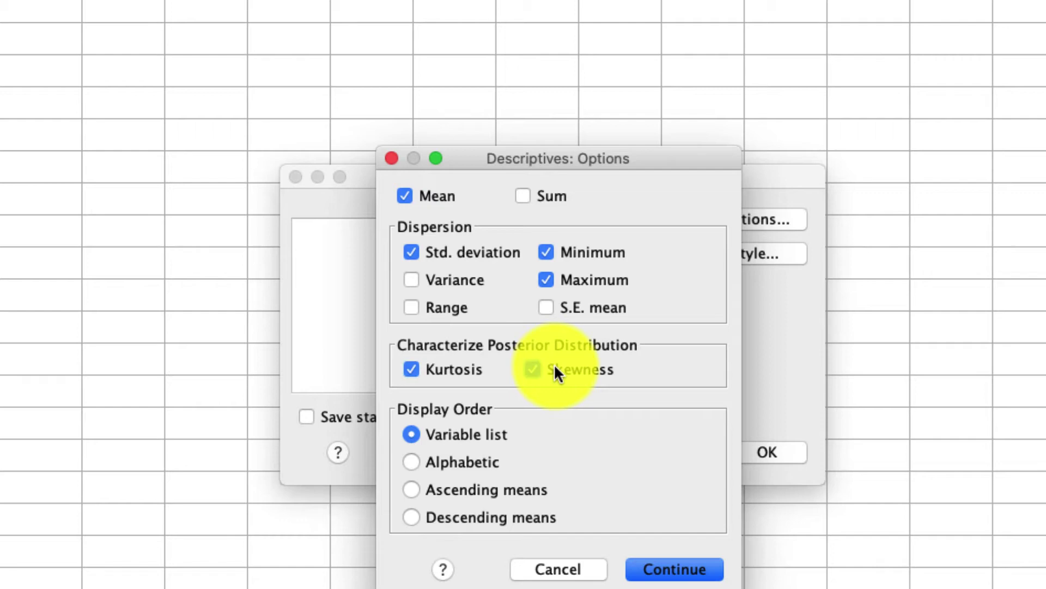
pyautogui.click(659, 565)
pyautogui.click(785, 446)
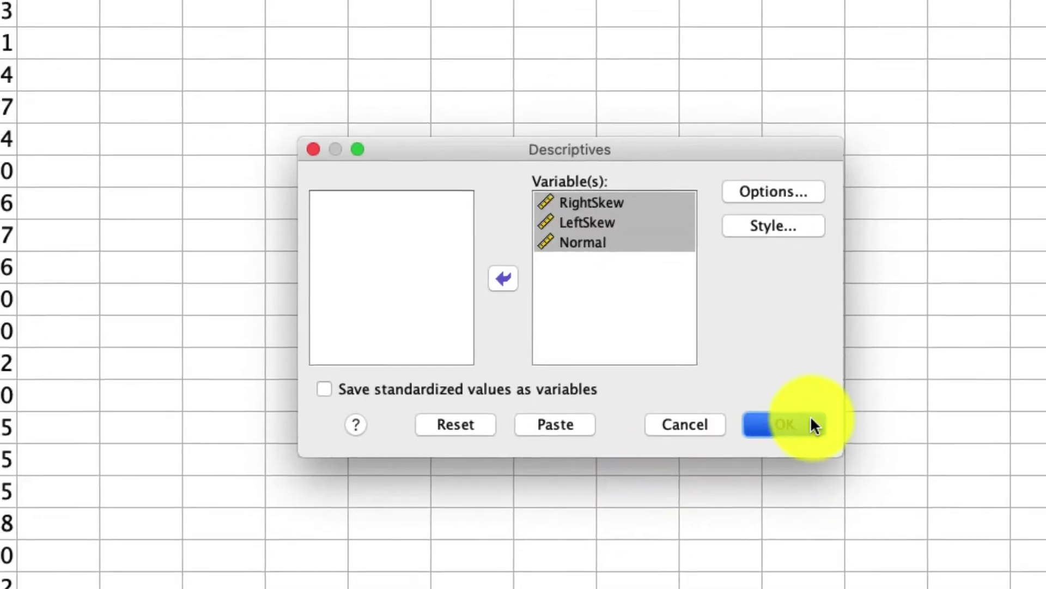
pyautogui.click(131, 349)
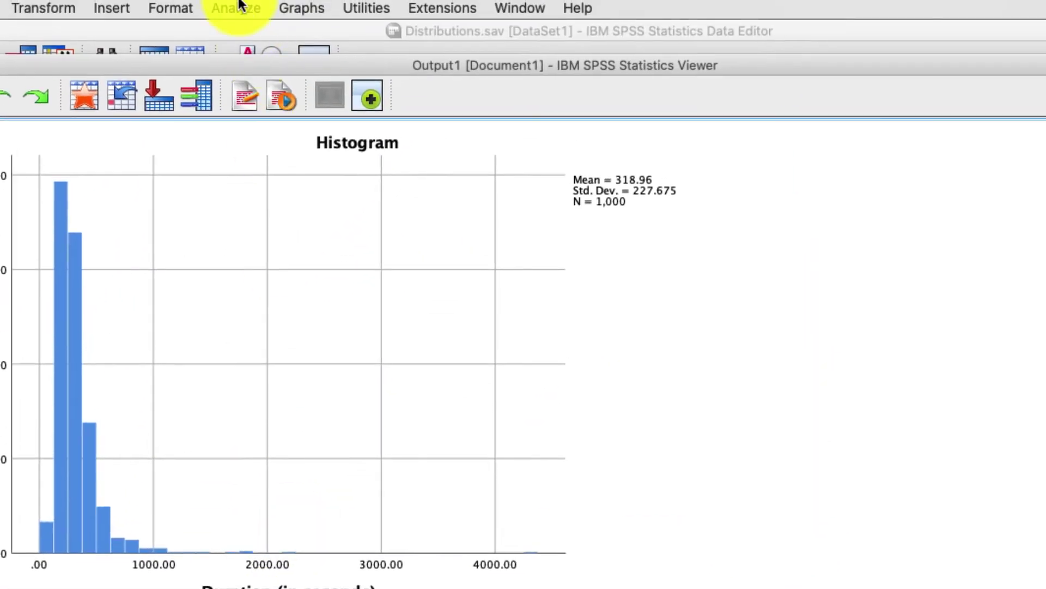
# Step: Explore RightSkew, LeftSkew and Normal with histograms on, boxplots off and Display set to Plots
pyautogui.click(240, 7)
pyautogui.moveTo(385, 52)
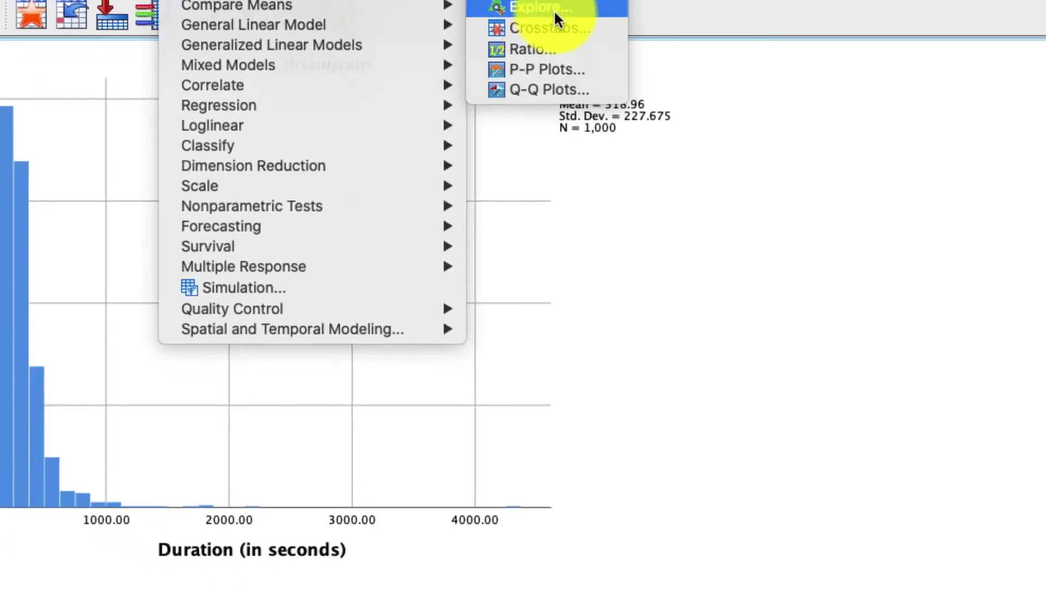
pyautogui.click(554, 16)
pyautogui.keyDown('shift'); pyautogui.click(316, 210); pyautogui.keyUp('shift')
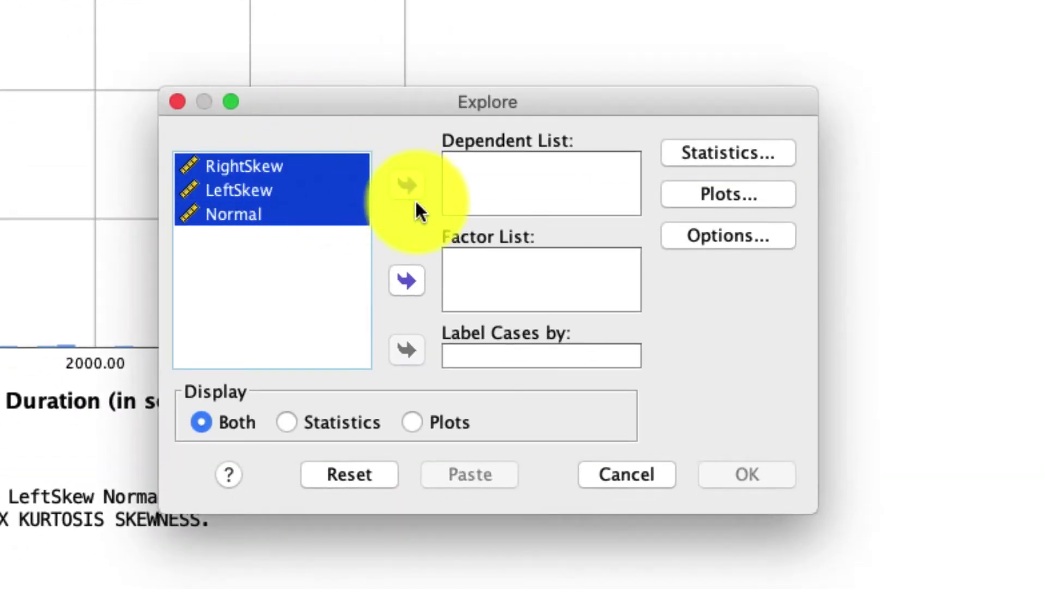
pyautogui.click(406, 185)
pyautogui.click(684, 197)
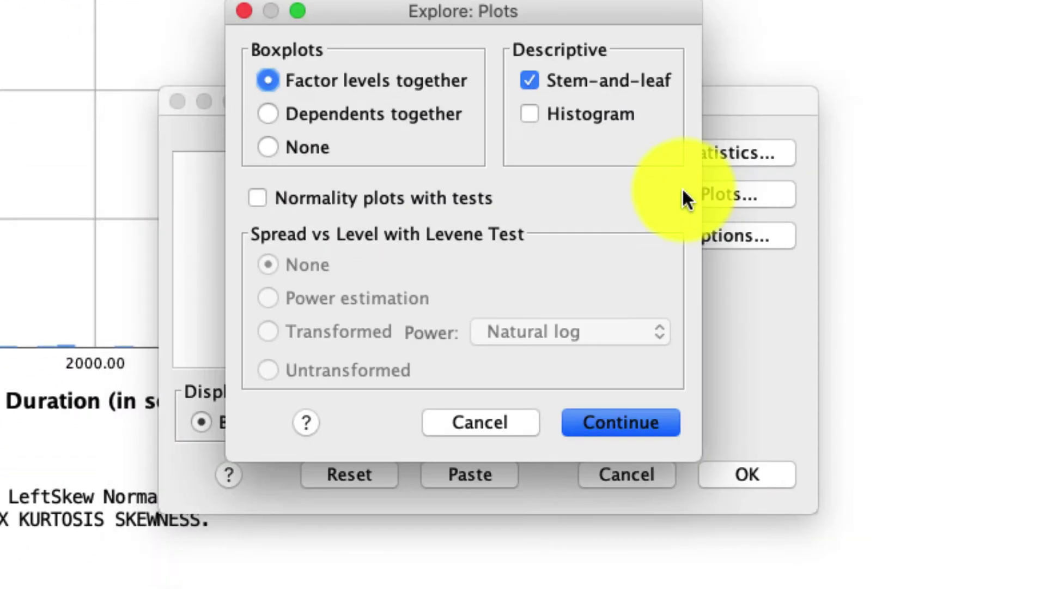
pyautogui.click(564, 116)
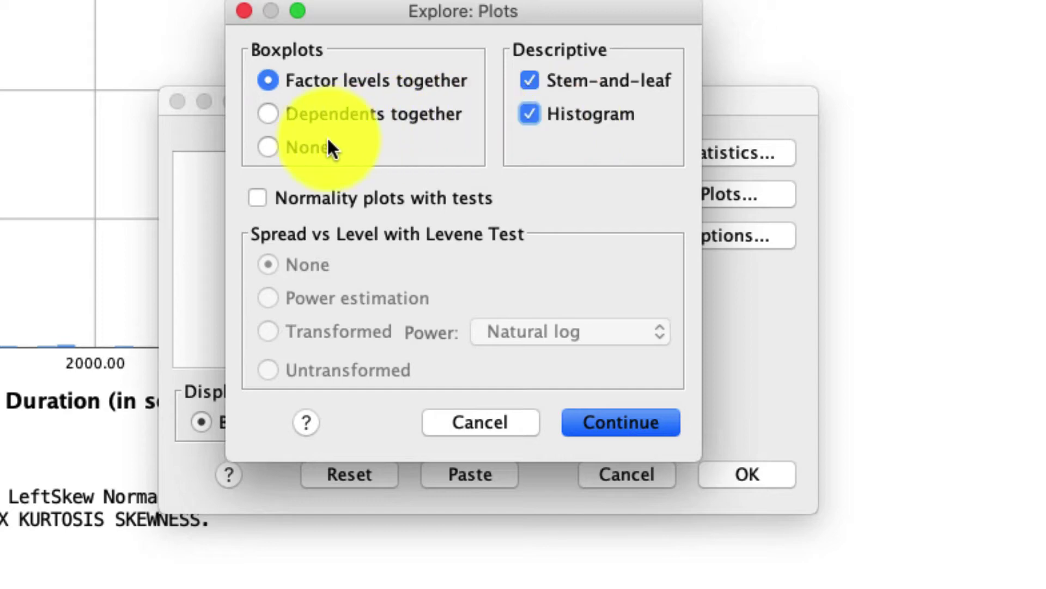
pyautogui.click(300, 143)
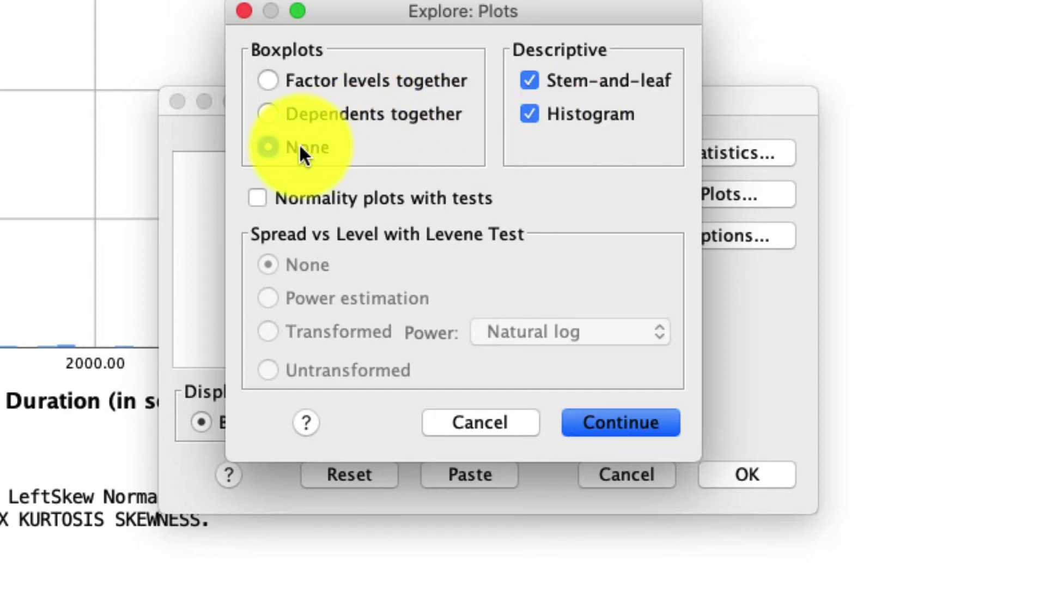
pyautogui.click(611, 419)
pyautogui.click(457, 422)
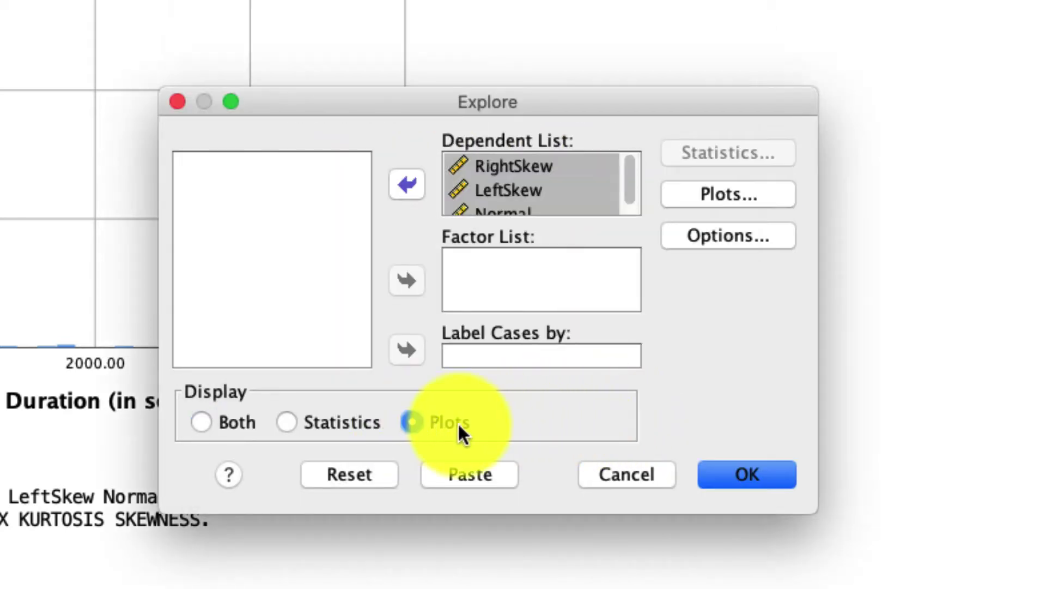
pyautogui.click(771, 478)
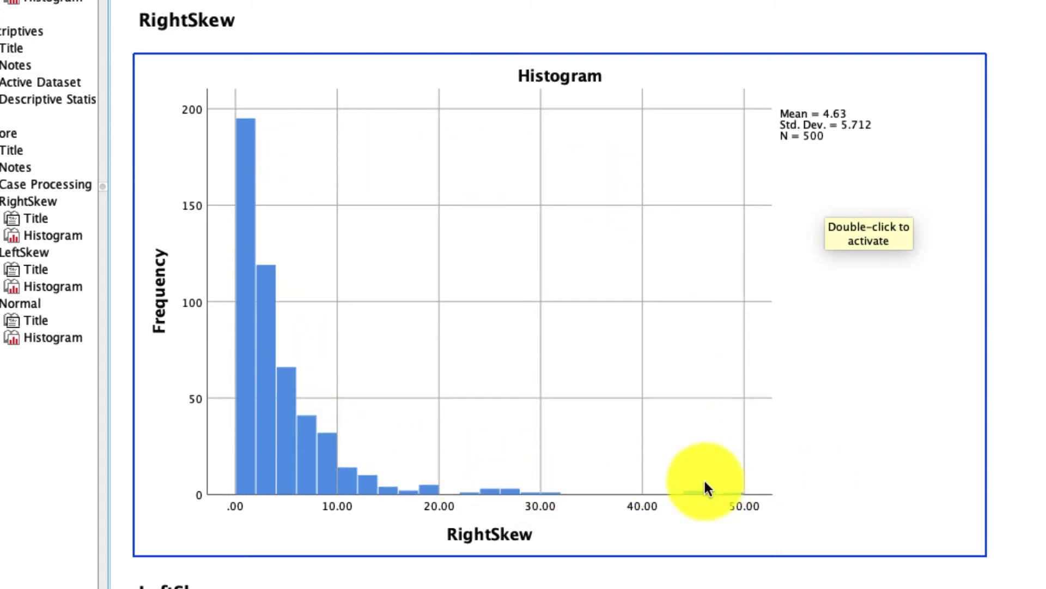
# Step: Scroll up to the EXAMINE output and select the LeftSkew histogram
pyautogui.scroll(10, 491, 453)
pyautogui.scroll(5, 208, 392)
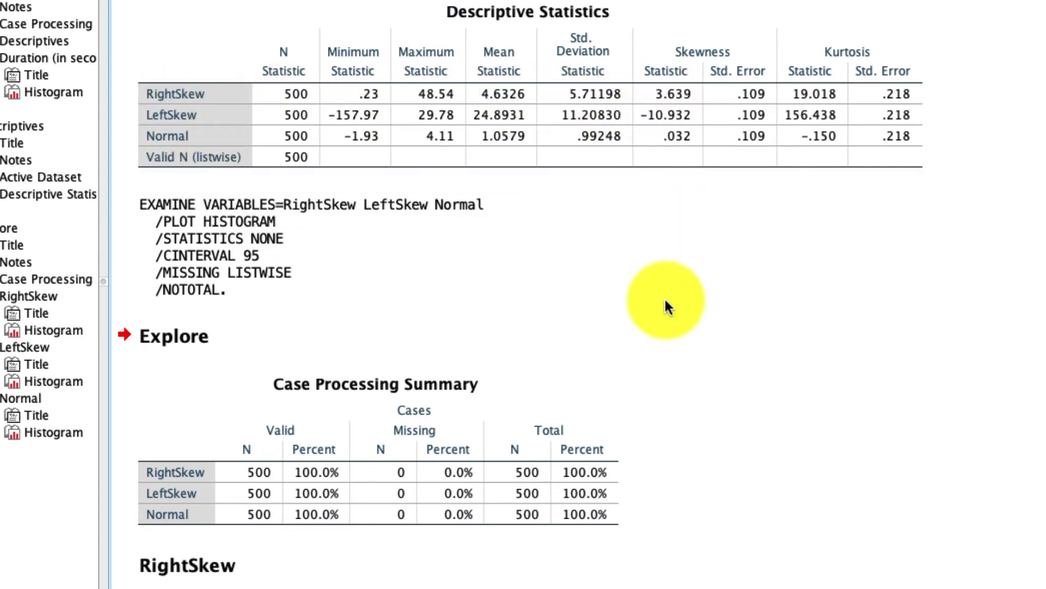
pyautogui.click(665, 295)
pyautogui.scroll(-15, 661, 289)
pyautogui.click(661, 311)
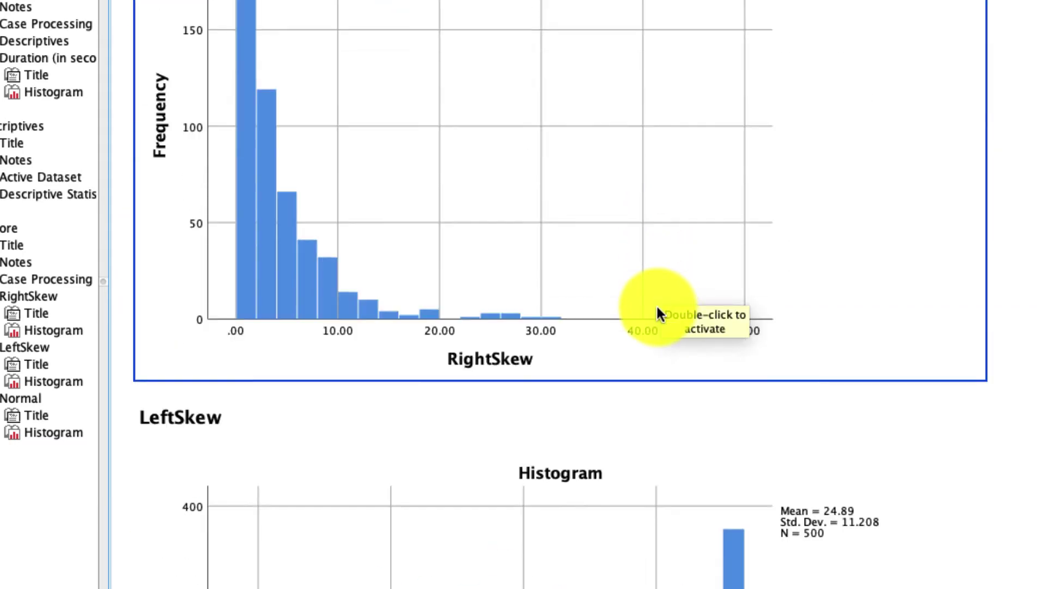
pyautogui.click(659, 291)
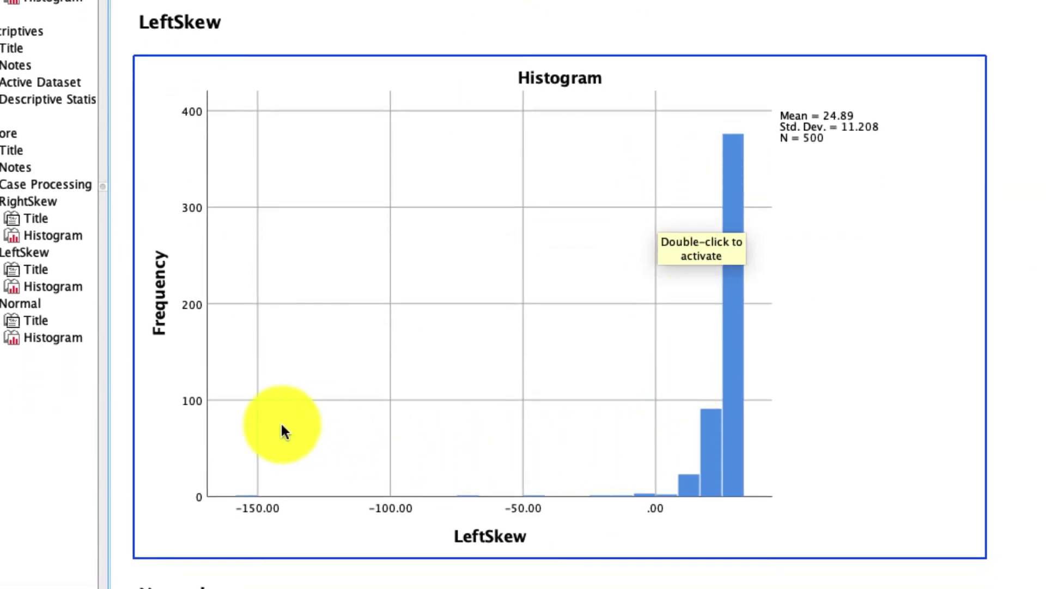
# Step: Compare the Descriptive Statistics skewness values against the LeftSkew histogram
pyautogui.scroll(15, 668, 497)
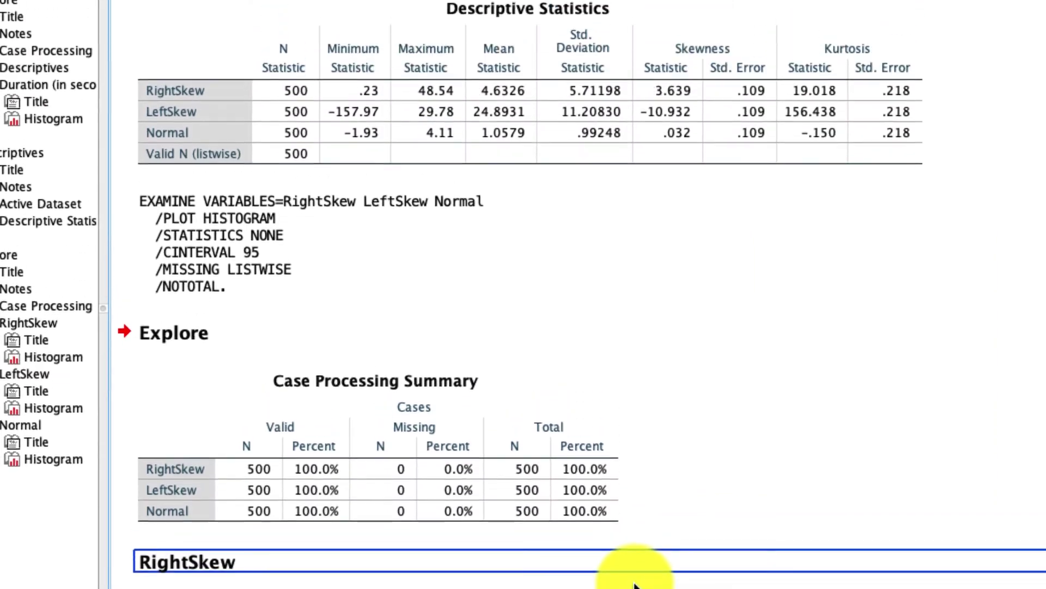
pyautogui.click(241, 142)
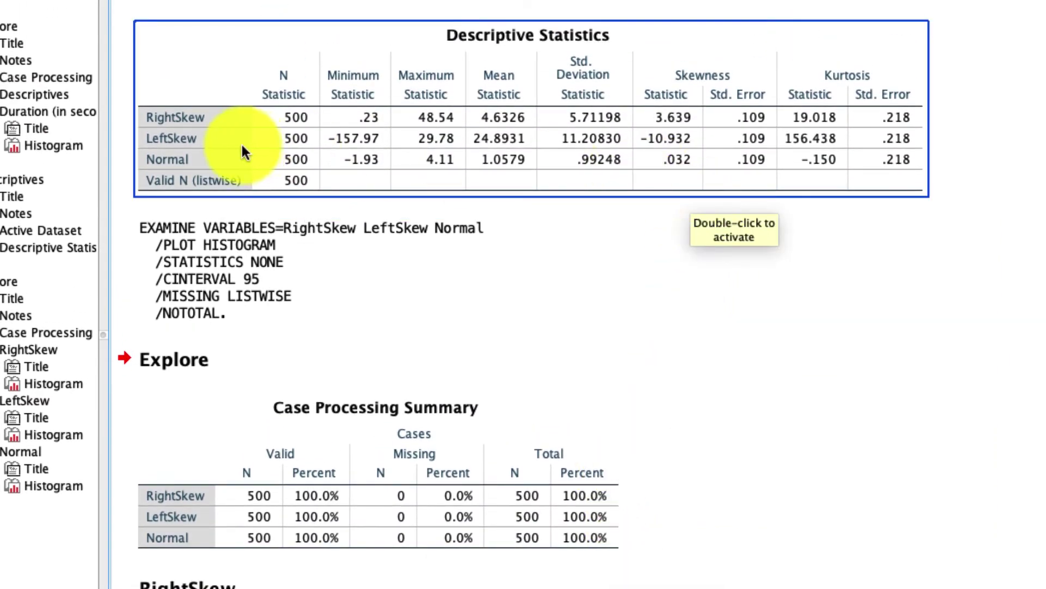
pyautogui.scroll(-15, 561, 447)
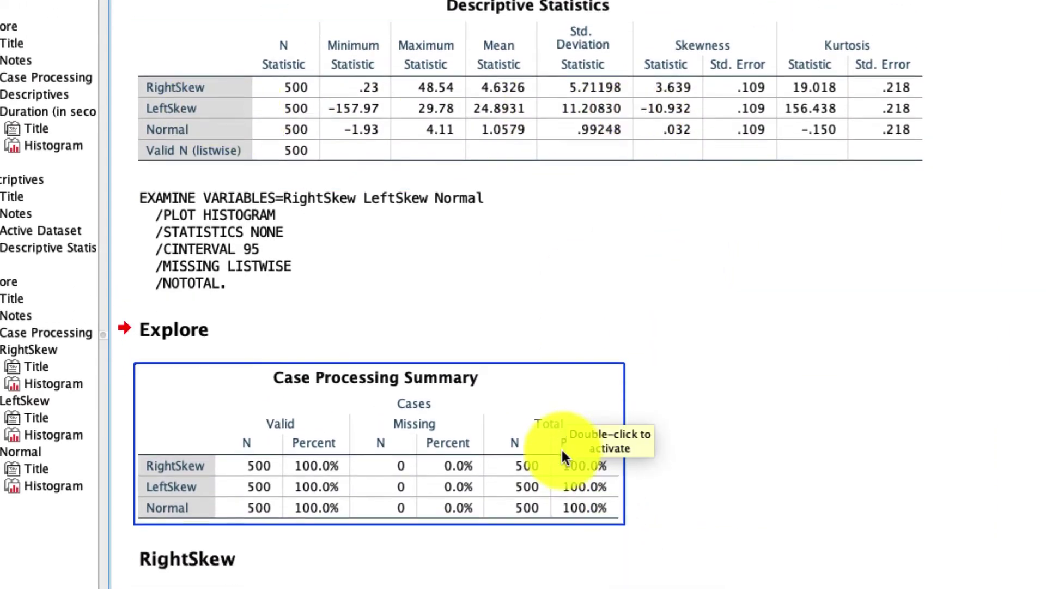
pyautogui.scroll(-10, 562, 456)
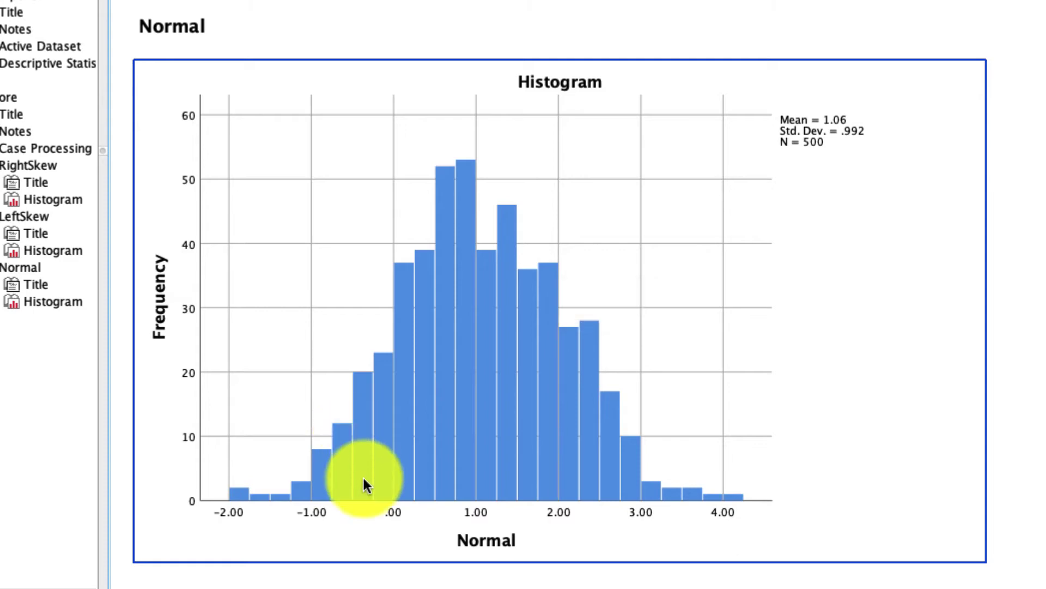
pyautogui.scroll(3, 363, 484)
pyautogui.scroll(1, 364, 483)
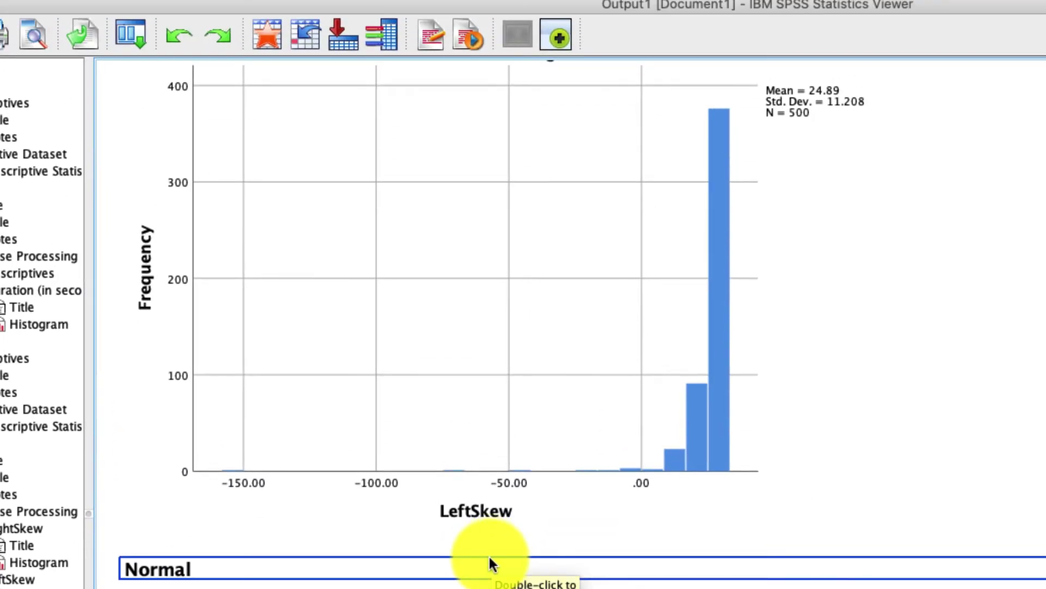
pyautogui.click(541, 472)
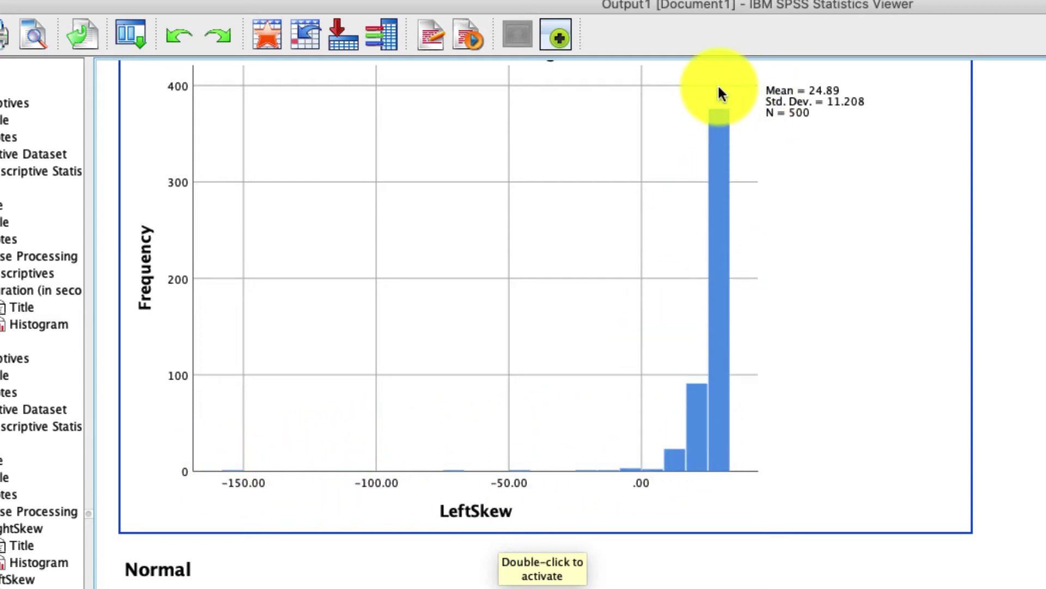
pyautogui.scroll(-10, 722, 278)
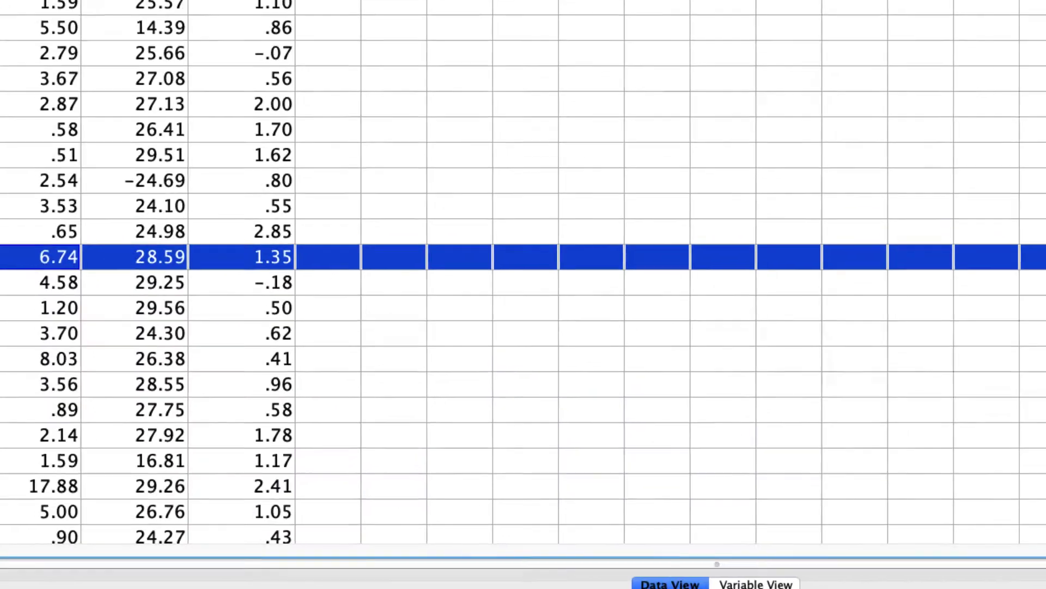
# Step: Switch to Data Demystified YouTube Survey.sav and widen the channels_subscribed column
pyautogui.click(423, 7)
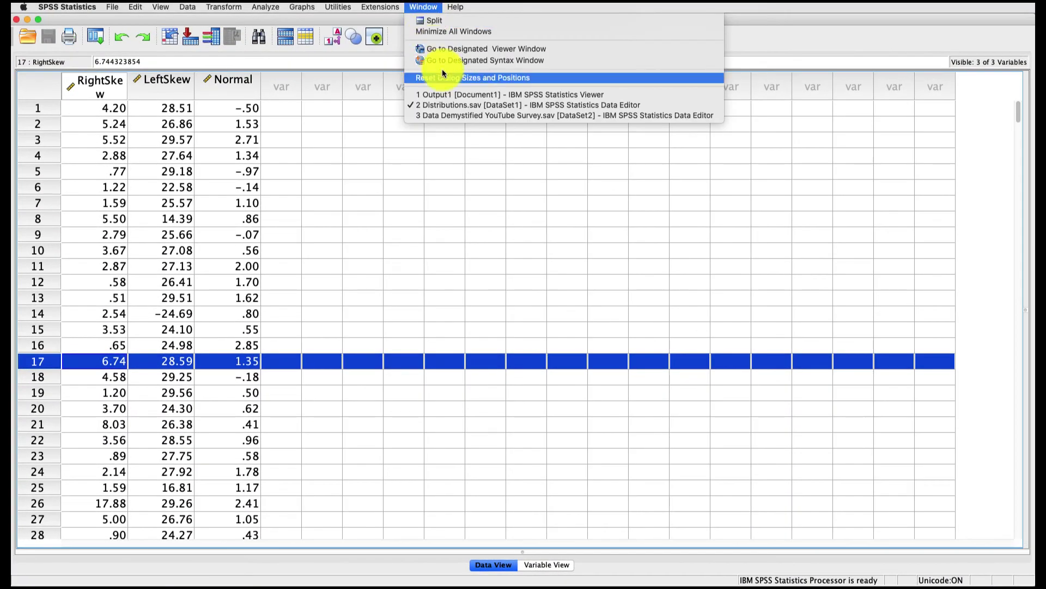
pyautogui.click(450, 113)
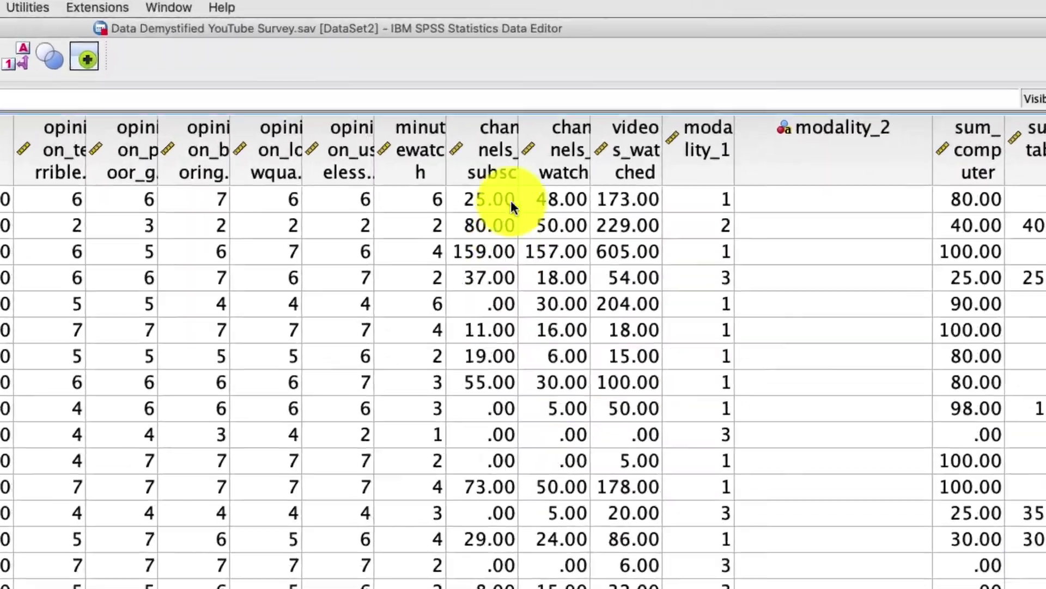
pyautogui.moveTo(518, 164); pyautogui.dragTo(634, 175)
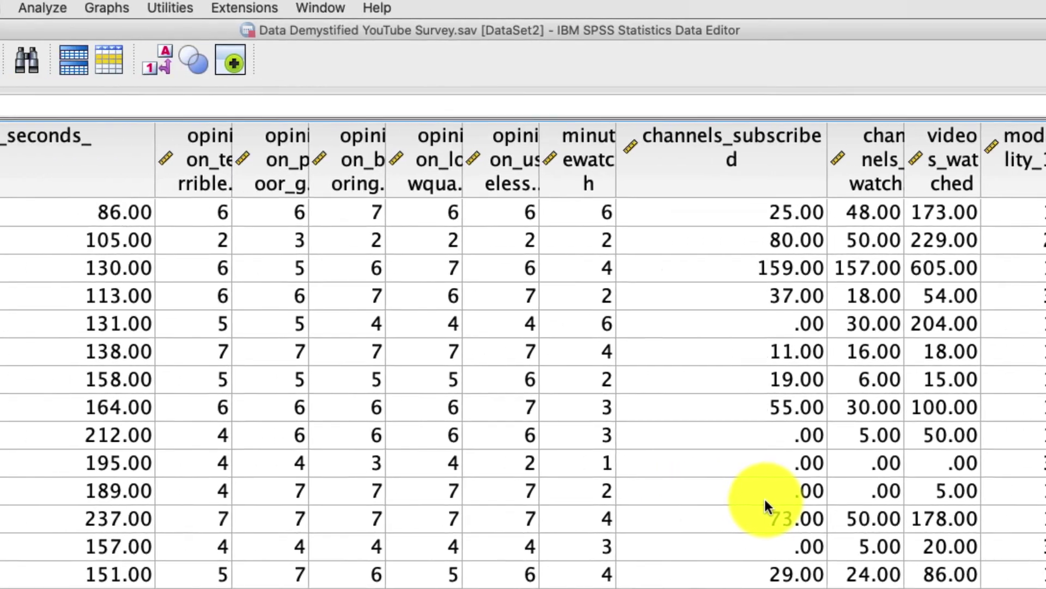
# Step: Explore channels_subscribed in place of Duration, keeping Histogram and showing plots only
pyautogui.click(174, 12)
pyautogui.moveTo(185, 49)
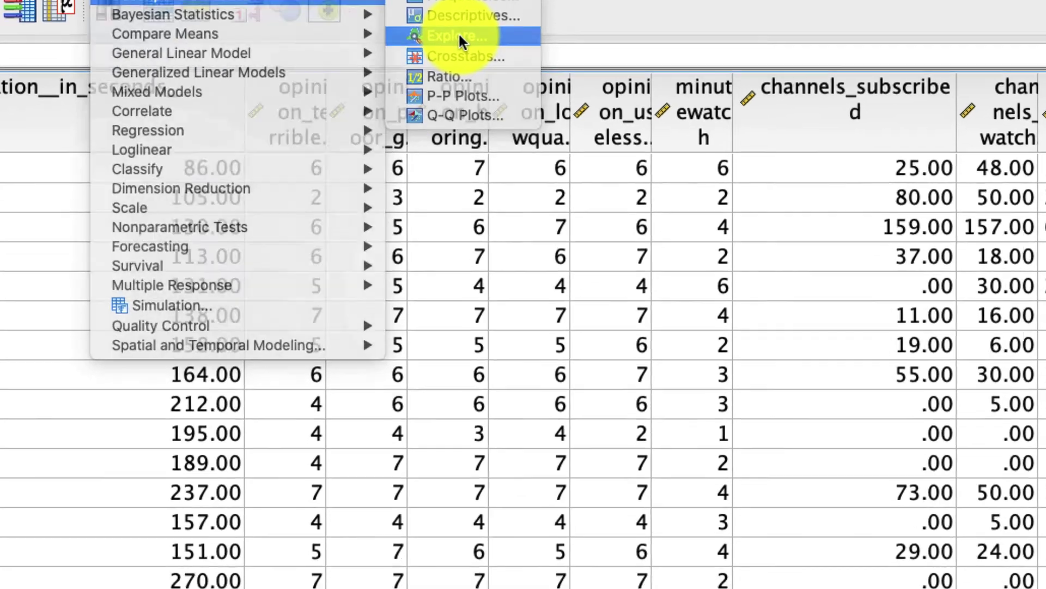
pyautogui.click(459, 36)
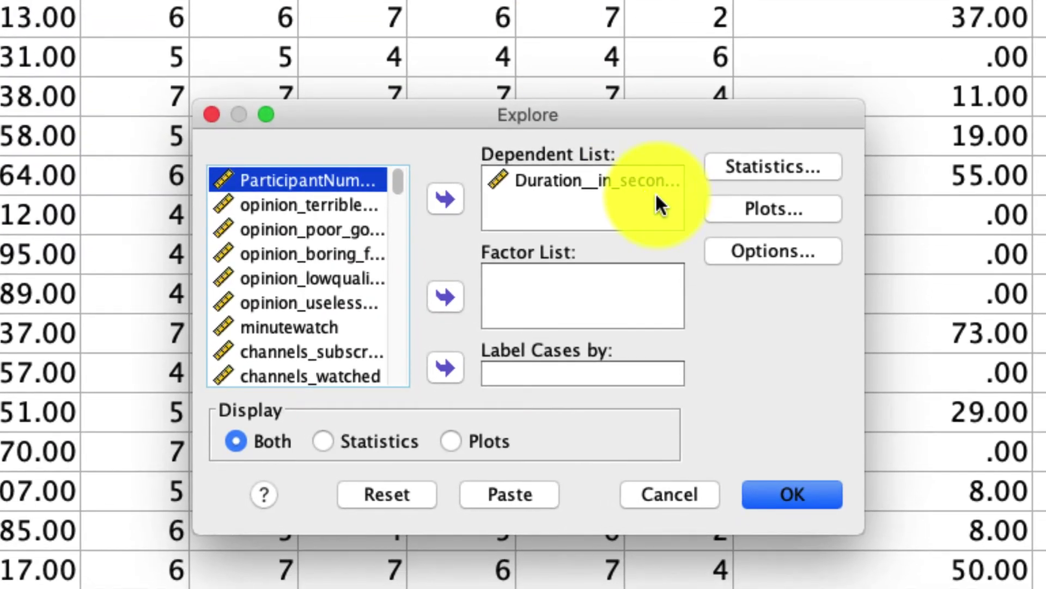
pyautogui.click(545, 183)
pyautogui.click(434, 198)
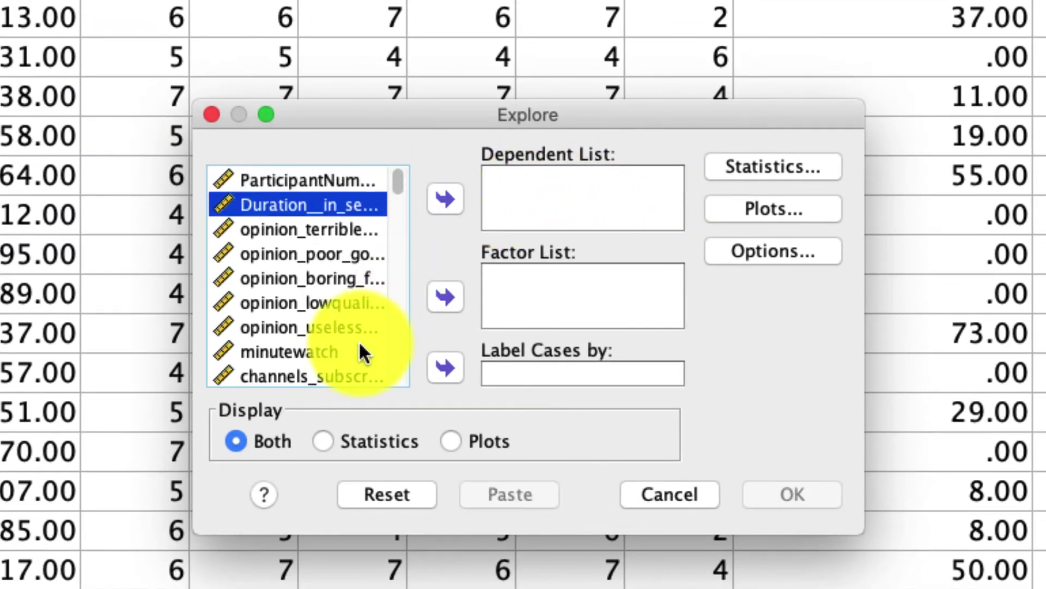
pyautogui.click(369, 374)
pyautogui.click(444, 200)
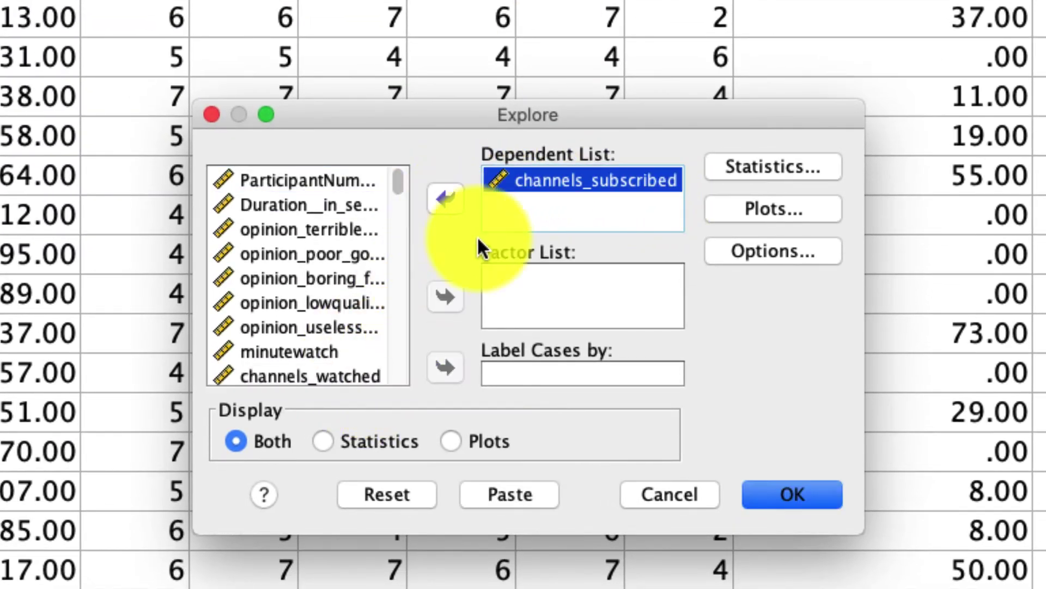
pyautogui.click(756, 210)
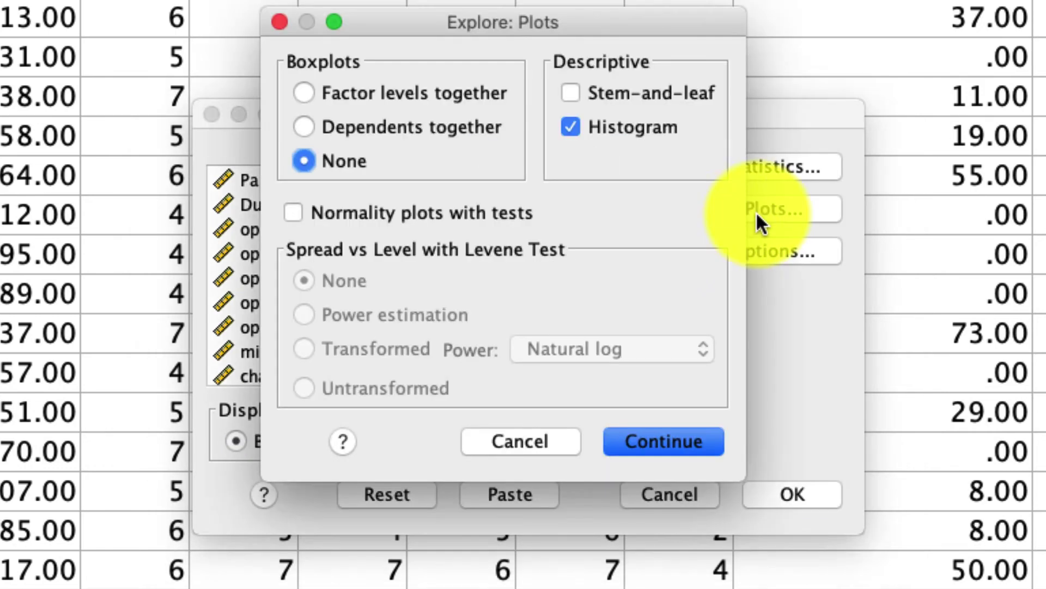
pyautogui.click(640, 436)
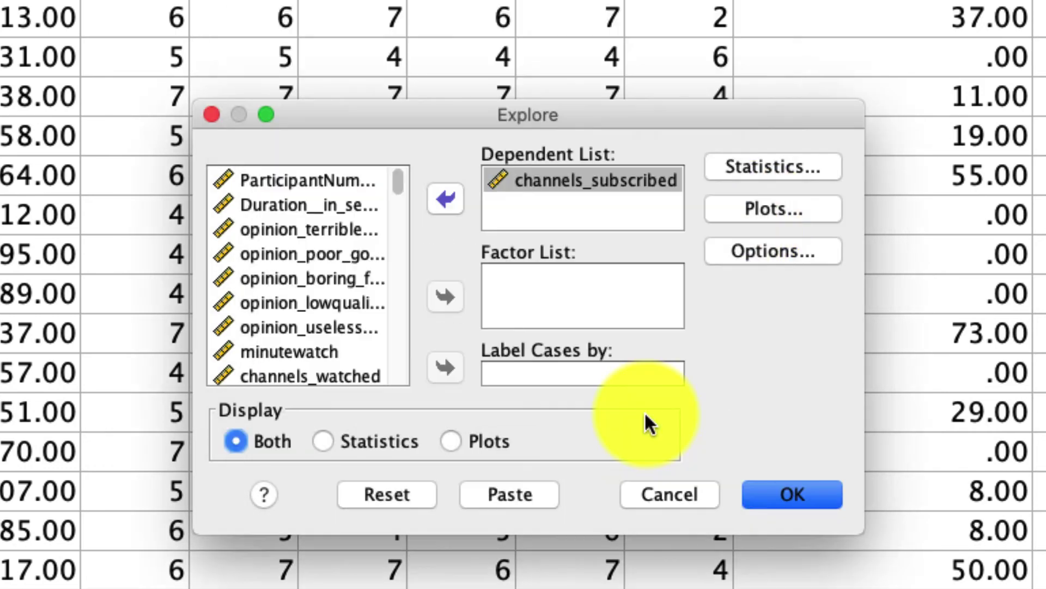
pyautogui.click(492, 441)
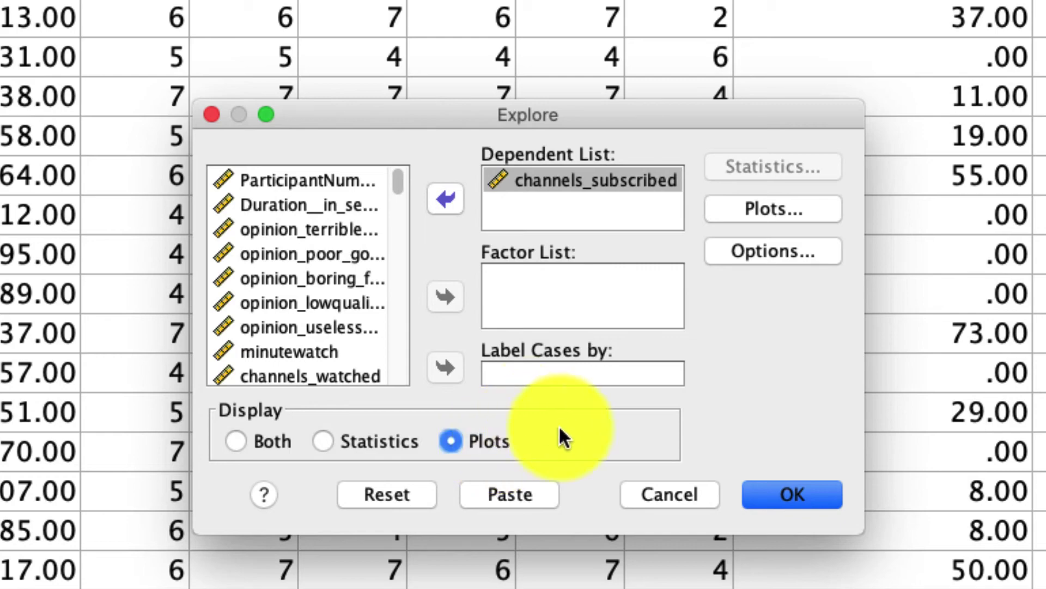
pyautogui.click(792, 496)
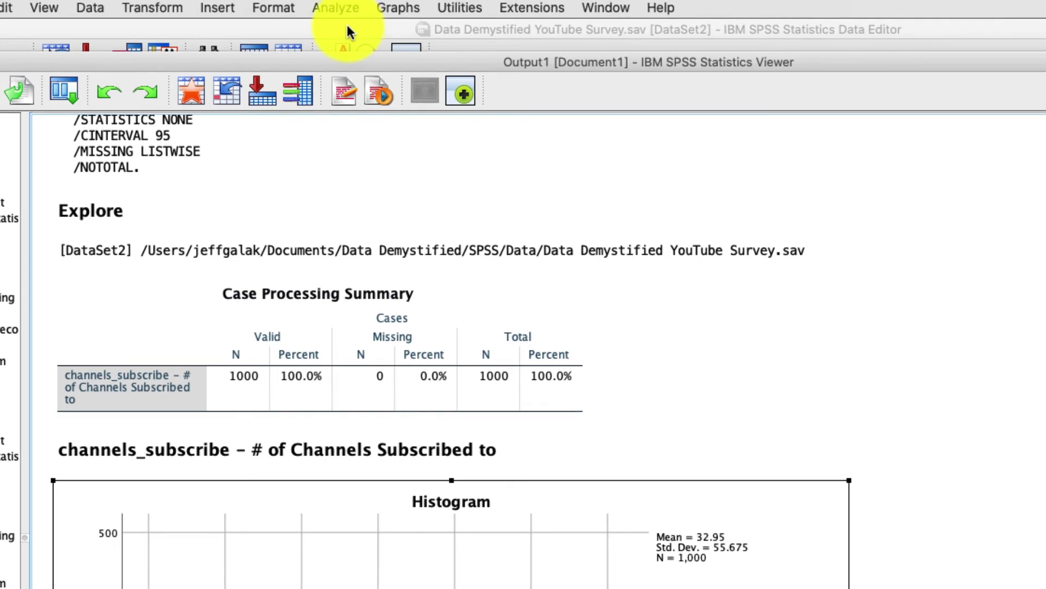
# Step: Run Descriptives on channels_subscribed in place of Duration, with skewness and kurtosis kept
pyautogui.click(334, 5)
pyautogui.moveTo(351, 45)
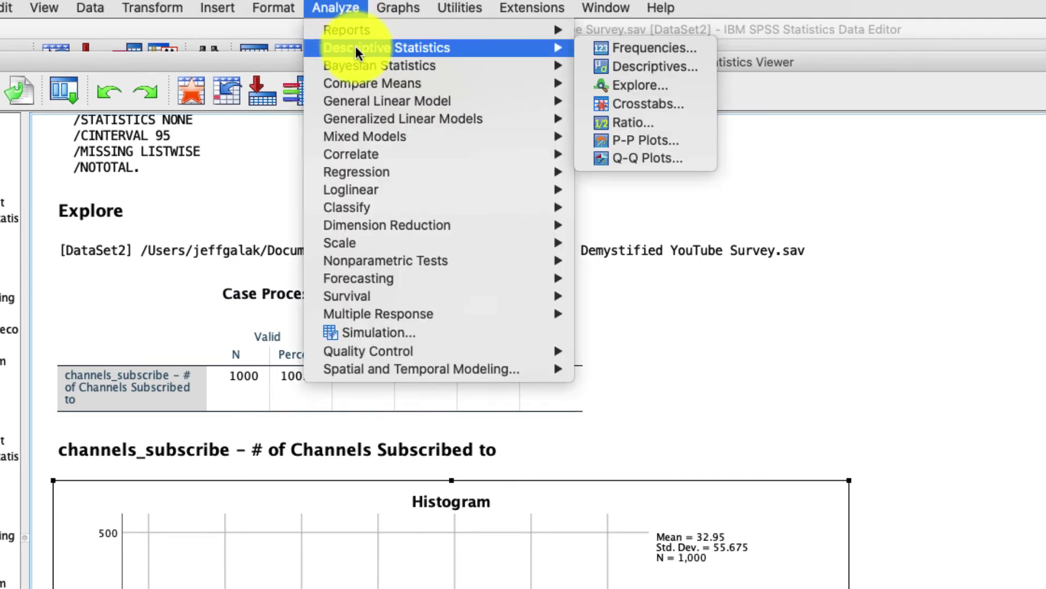
pyautogui.click(599, 64)
pyautogui.click(537, 111)
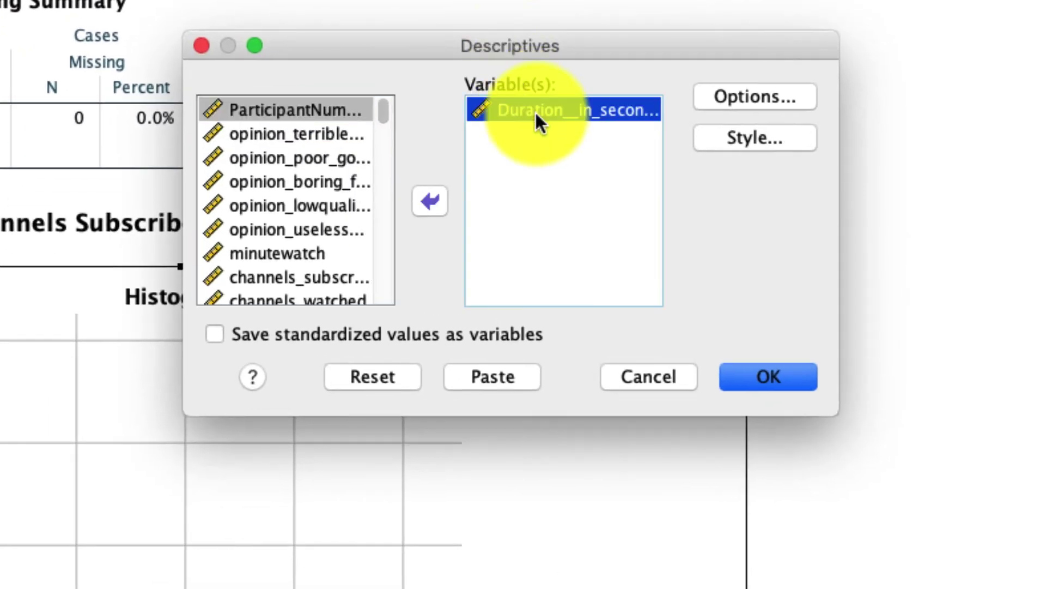
pyautogui.click(430, 202)
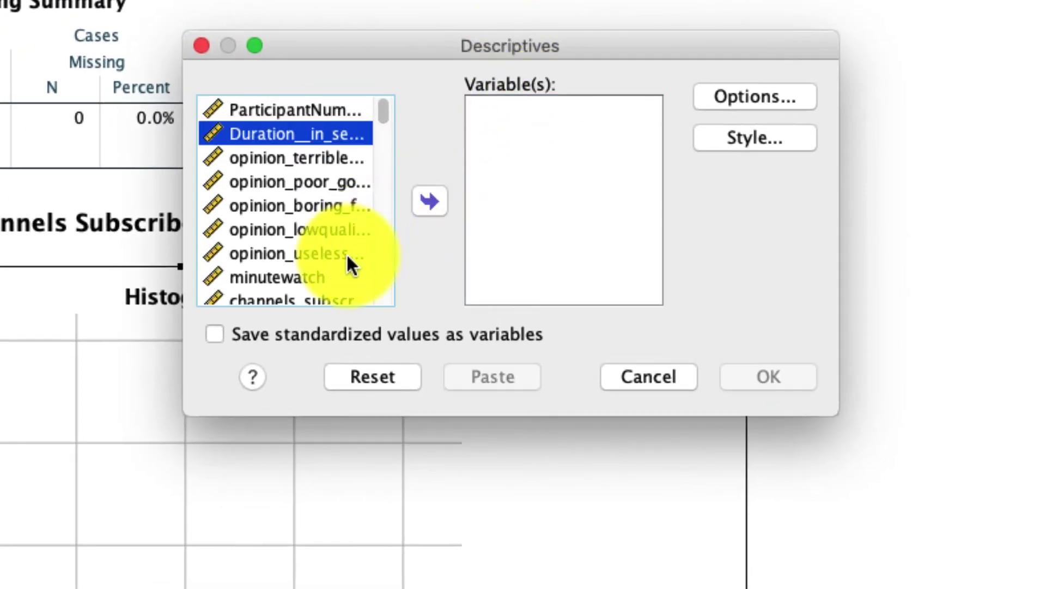
pyautogui.click(315, 298)
pyautogui.click(428, 202)
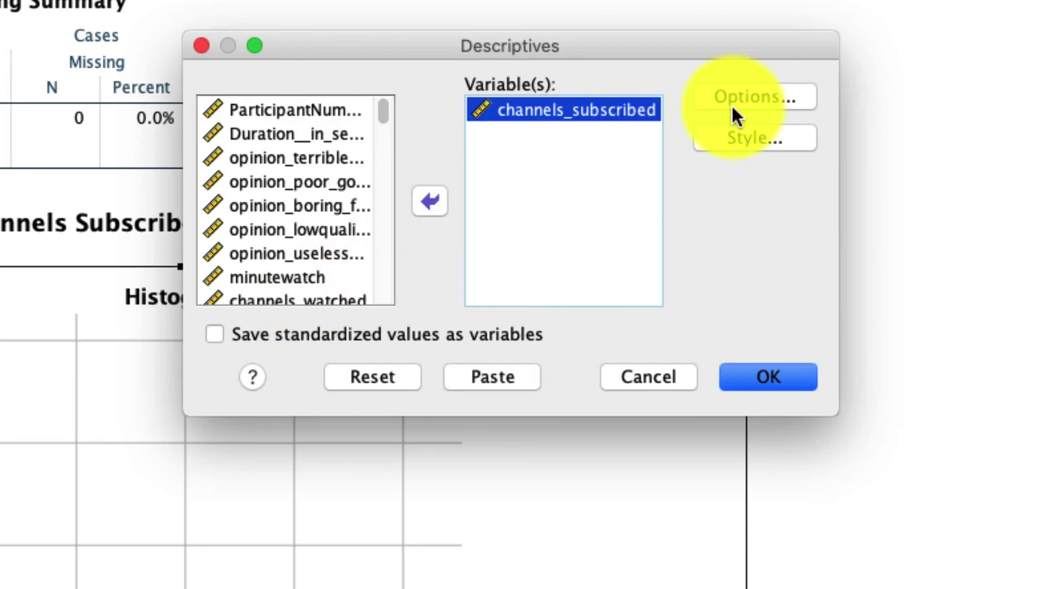
pyautogui.click(744, 98)
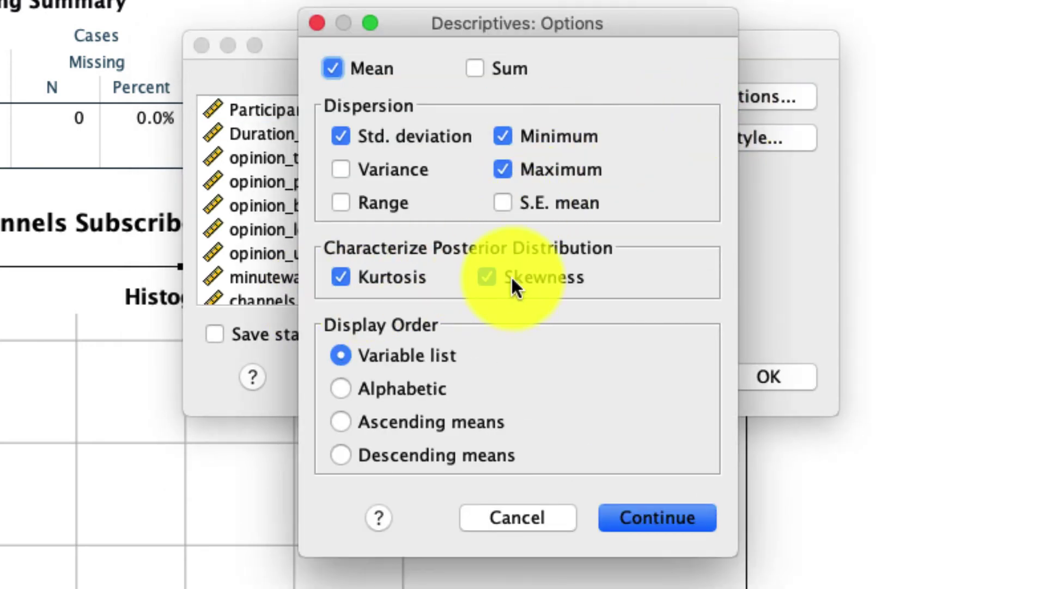
pyautogui.click(632, 513)
pyautogui.click(769, 379)
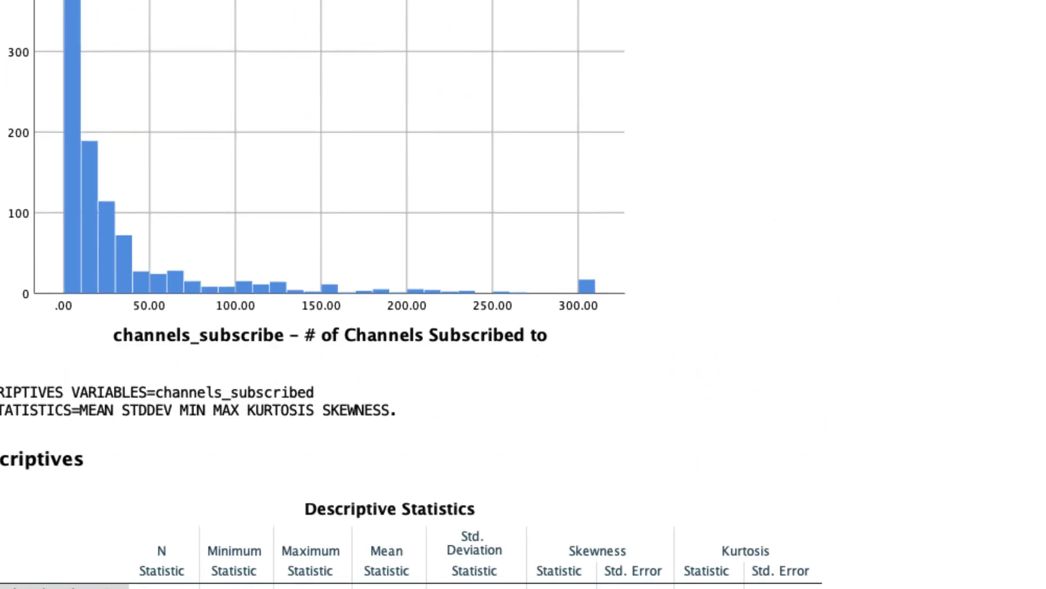
pyautogui.click(652, 506)
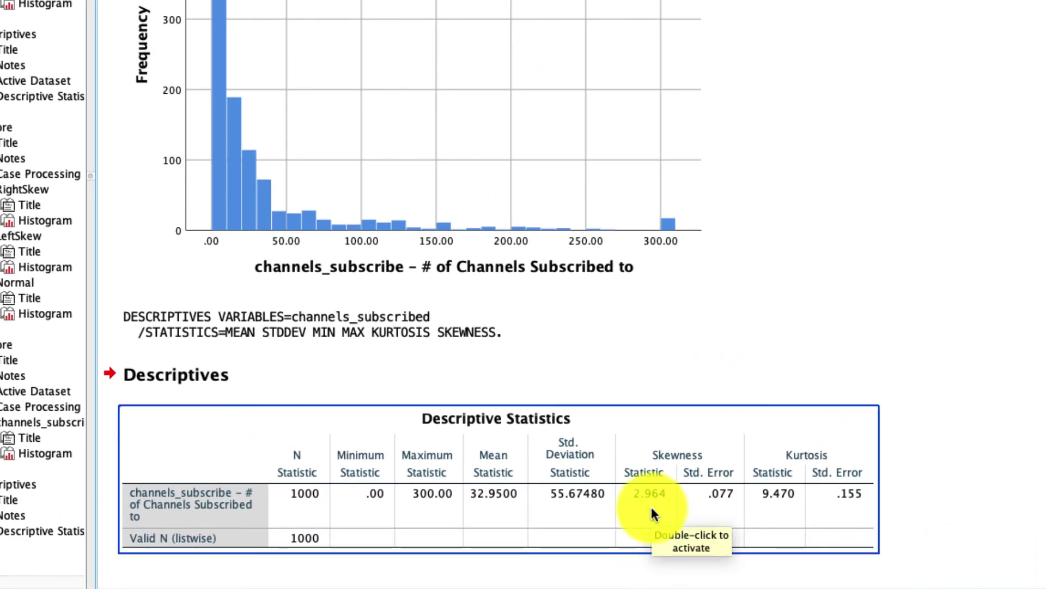